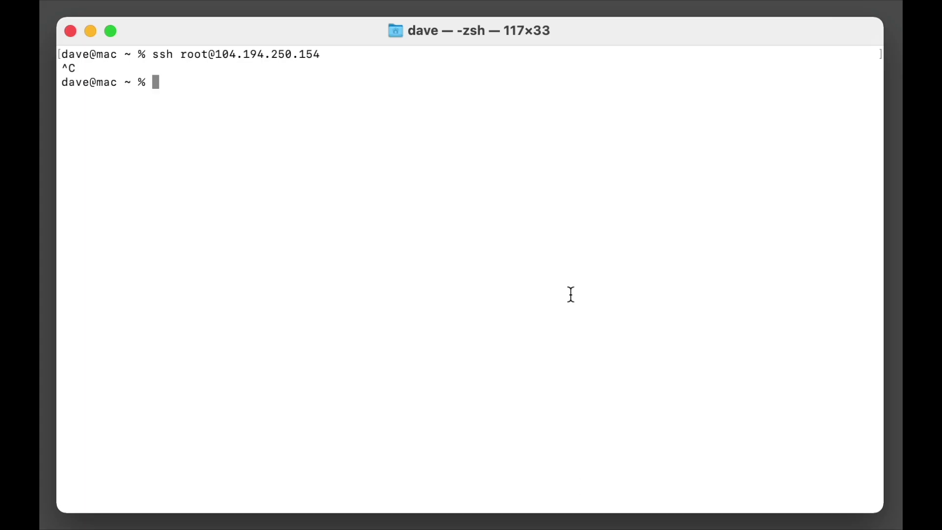
Step: Rerun the ssh command to 104.194.250.154 and log in as root with the password
key(Up)
key(Return)
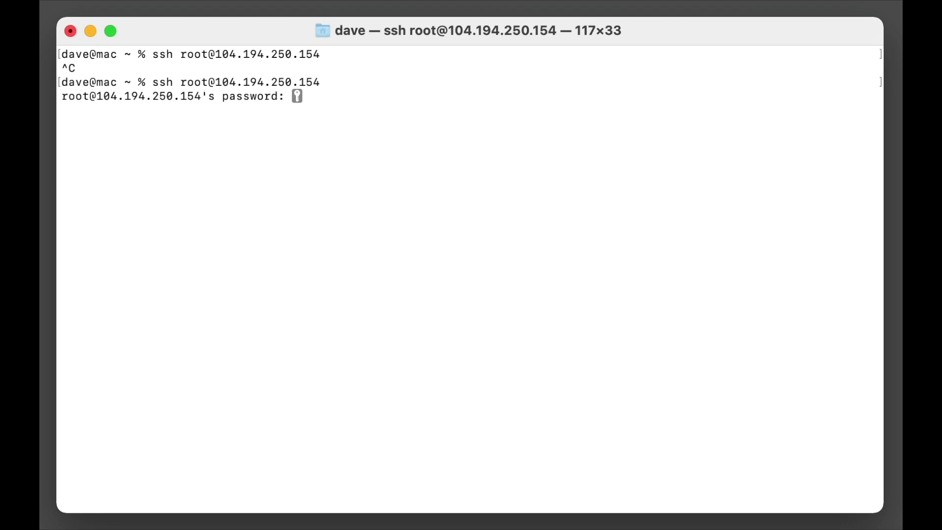
key(Return)
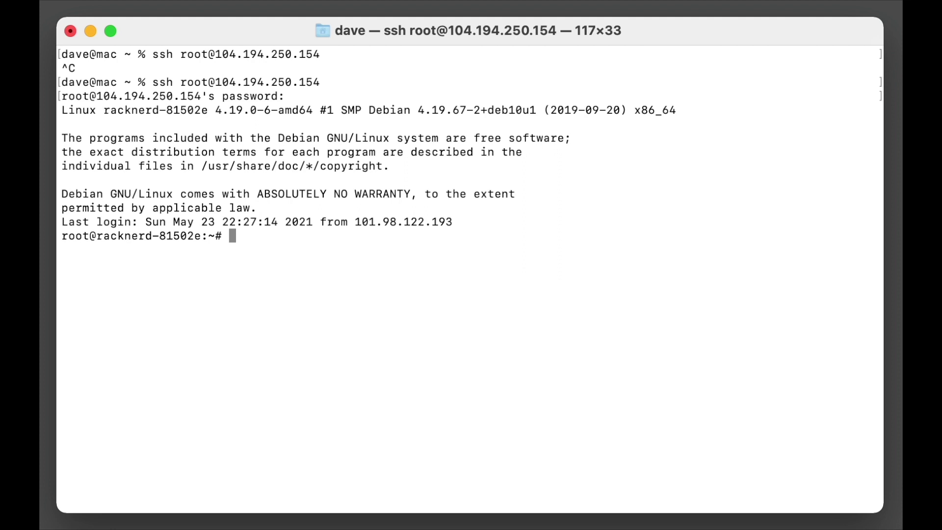
Step: Run apt update, then apt upgrade, answering y to proceed with the 96 package upgrade
text(apt update)
key(Return)
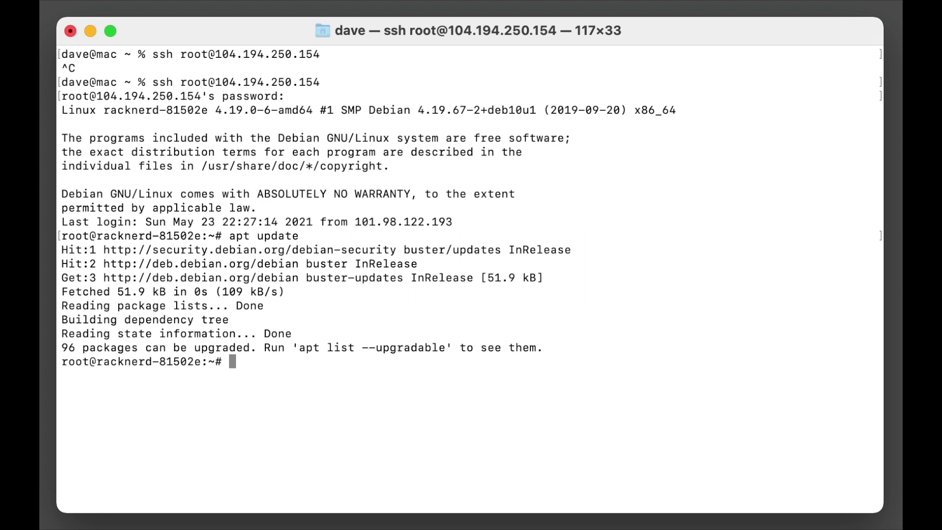
text(apt insta)
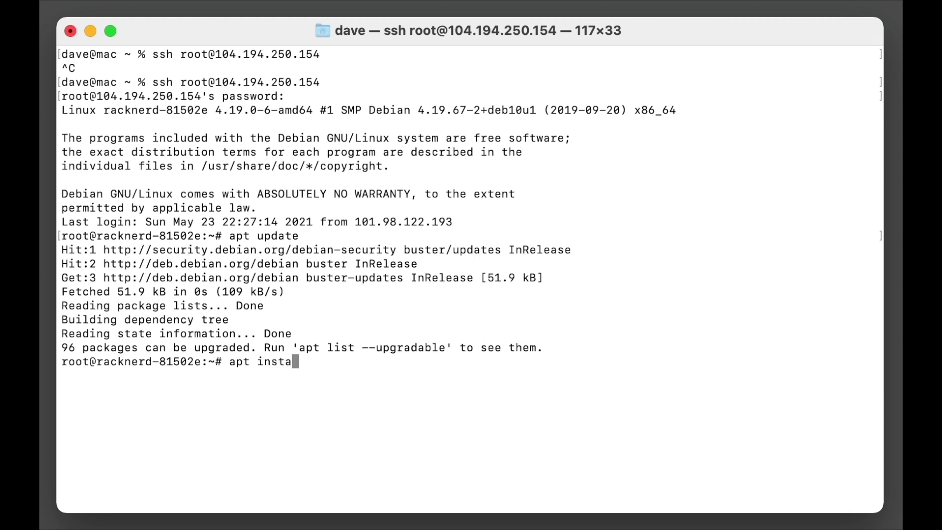
key(BackSpace)
key(BackSpace)
key(BackSpace)
key(BackSpace)
key(BackSpace)
text(upgrade)
key(Return)
text(y)
key(Return)
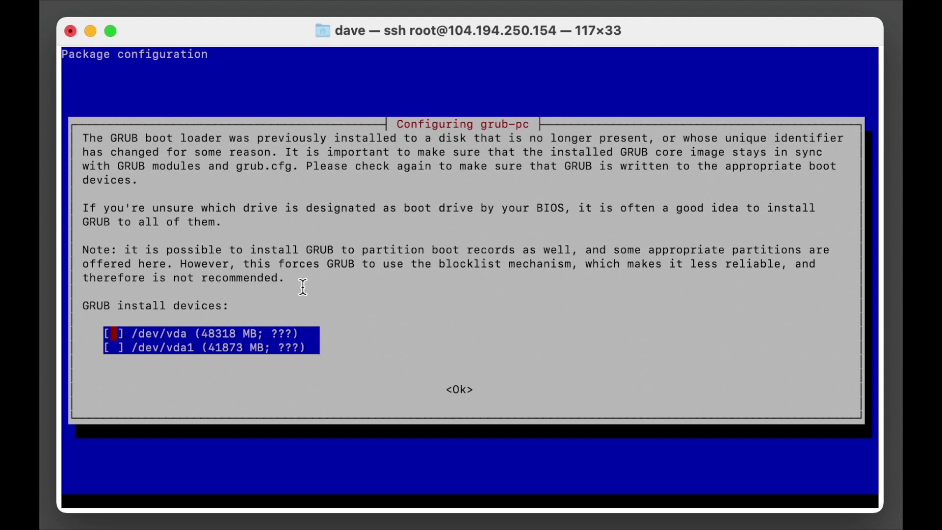
Step: Continue the upgrade without installing GRUB to any device and keep the local sshd_config
key(Tab)
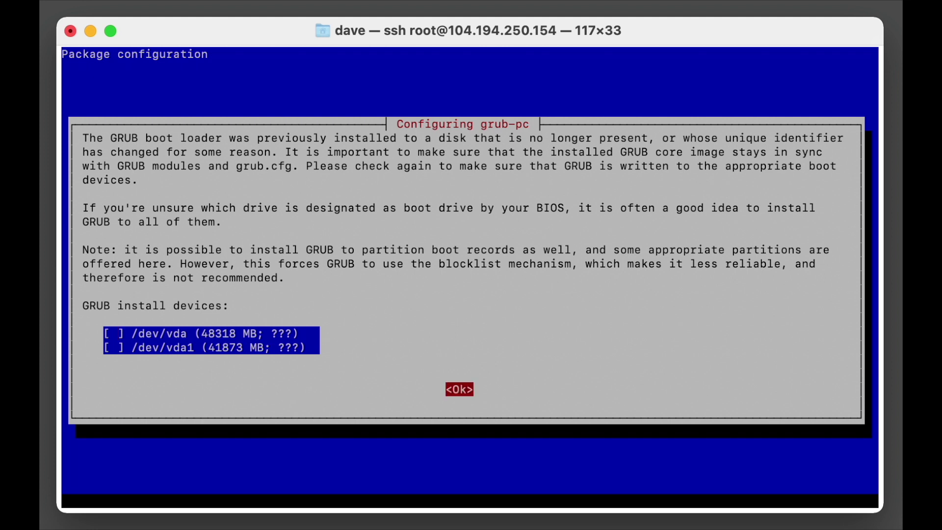
key(Return)
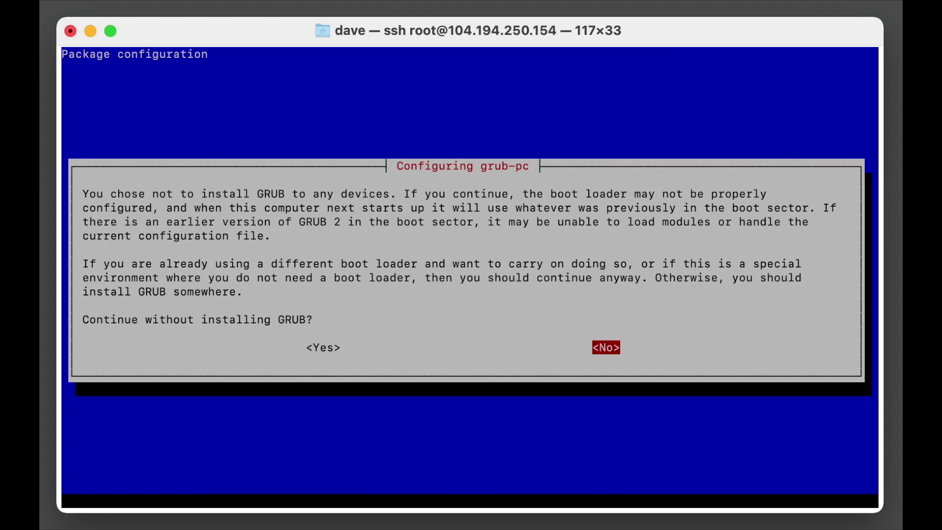
key(Left)
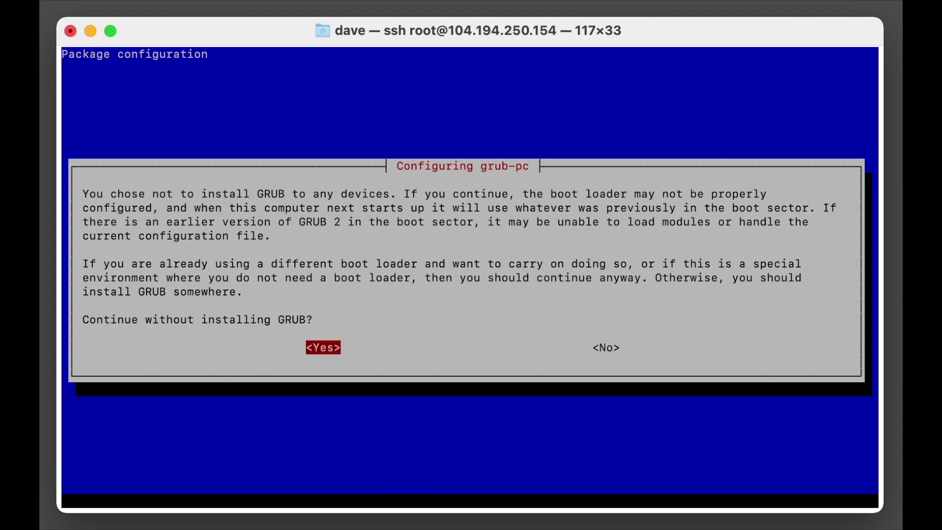
key(Return)
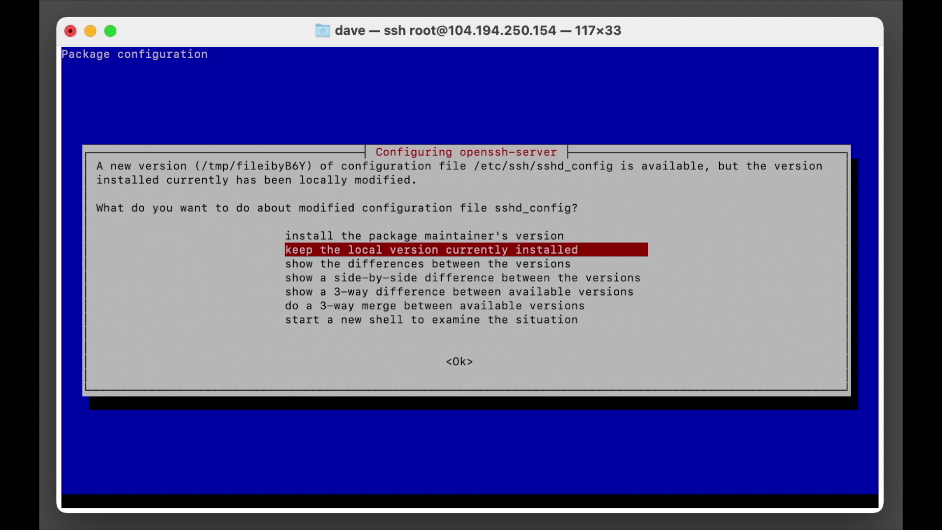
key(Return)
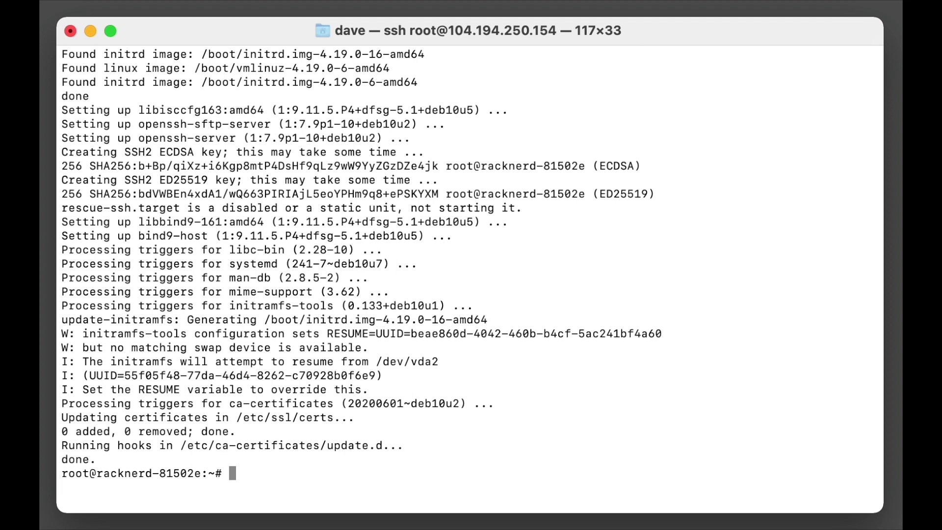
Step: Replace racknerd-81502e with office.racknerddemo.com in /etc/hostname using nano and save
text(nano /etc/host)
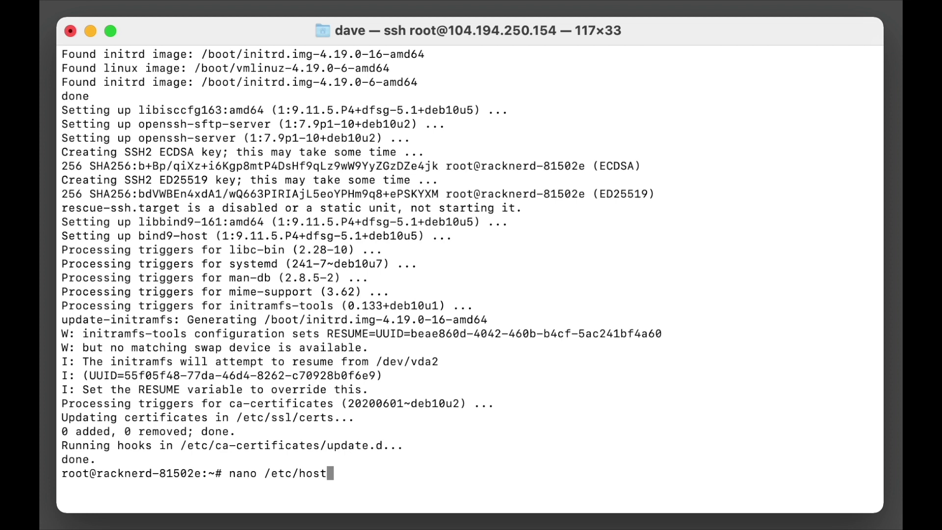
text(name)
key(Return)
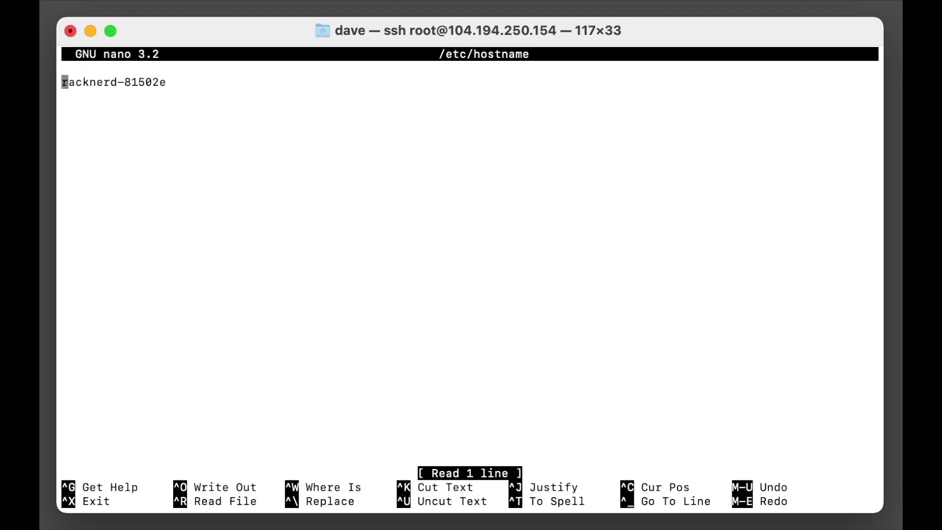
key(Right)
key(Right)
key(Right)
key(Right)
key(Right)
key(Right)
key(Right)
key(Right)
key(Right)
key(Right)
key(Right)
key(Right)
key(Right)
key(Right)
key(Right)
key(Right)
key(Left)
key(BackSpace)
key(BackSpace)
key(BackSpace)
key(BackSpace)
key(BackSpace)
key(BackSpace)
key(BackSpace)
key(BackSpace)
key(BackSpace)
key(BackSpace)
key(BackSpace)
key(BackSpace)
key(BackSpace)
key(BackSpace)
key(BackSpace)
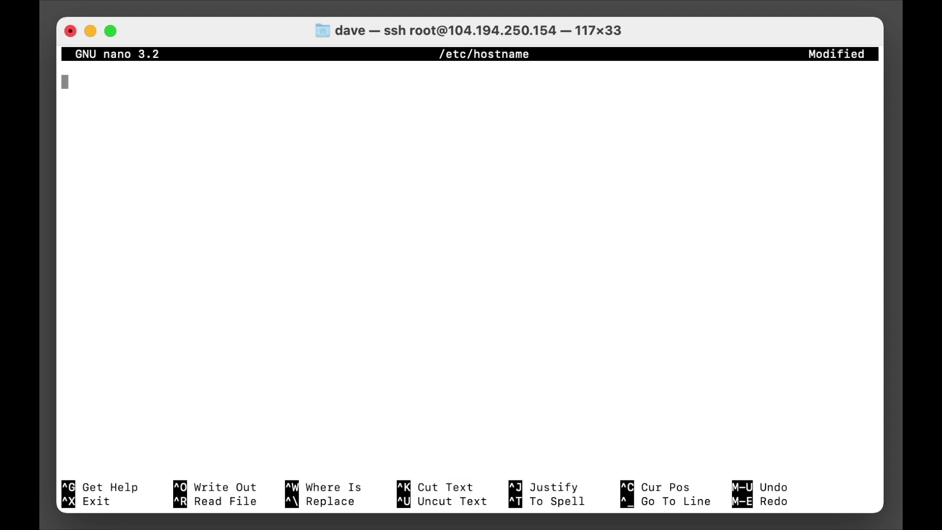
text(office.ra)
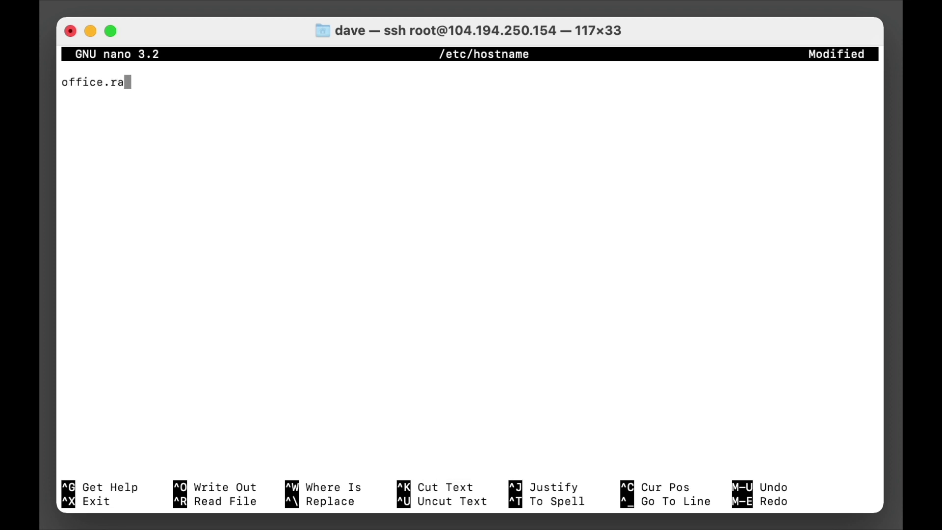
text(cknerdd)
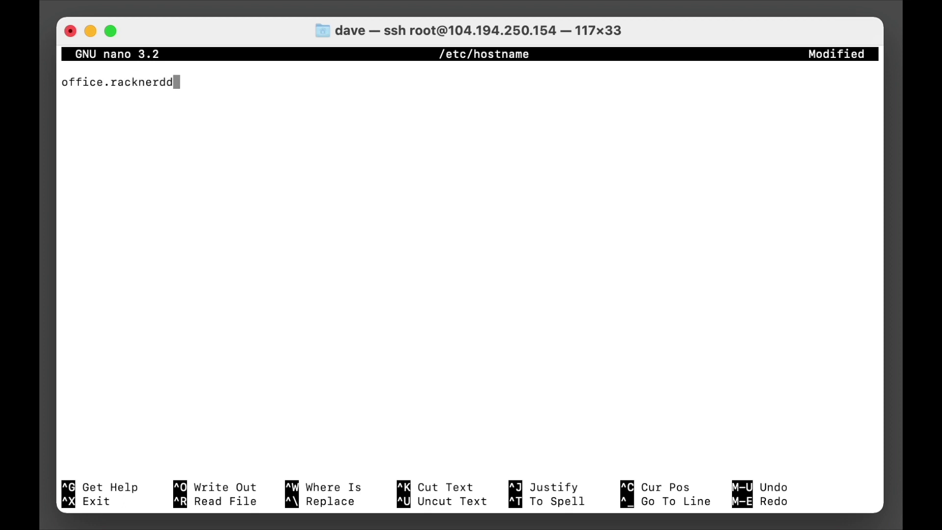
text(emo.com)
key(ctrl+o)
key(Return)
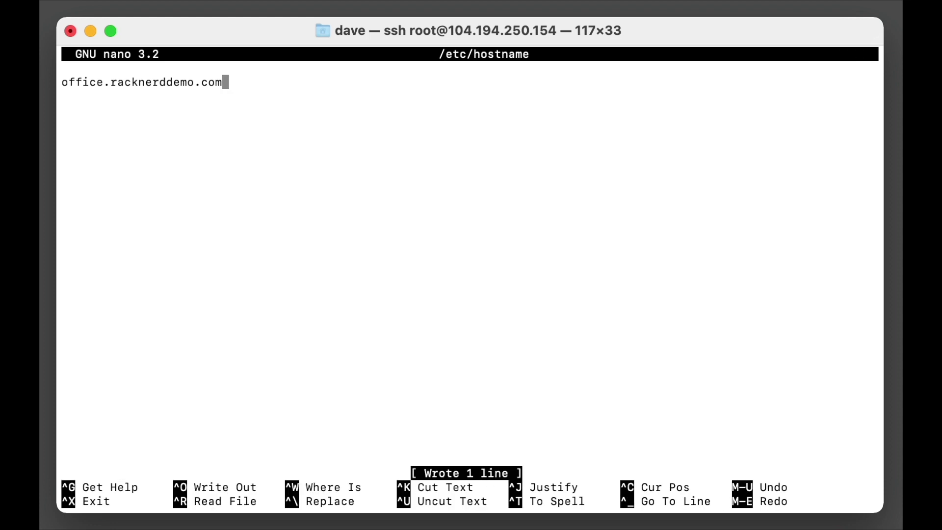
key(ctrl+x)
key(Up)
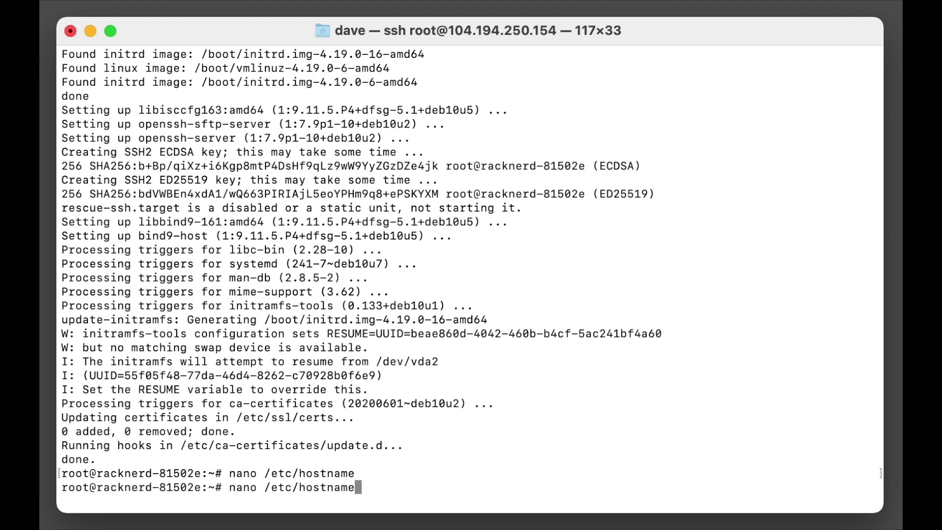
key(BackSpace)
key(BackSpace)
key(BackSpace)
key(BackSpace)
Step: In /etc/hosts, change the 104.194.250.154 entry's name to office.racknerddemo.com and save
text(s)
key(Return)
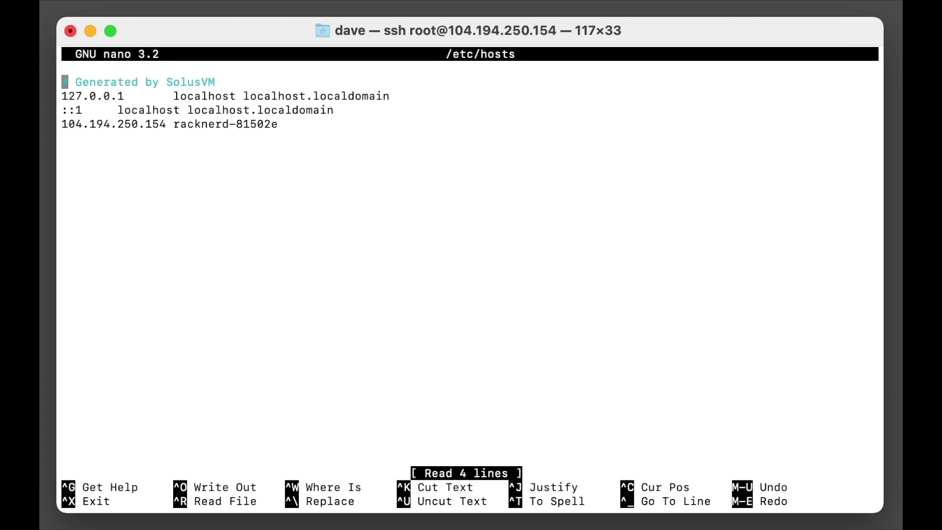
key(Down)
key(Down)
key(Down)
key(Right)
key(Right)
key(Right)
key(Right)
key(Right)
key(Right)
key(Right)
key(Right)
key(Right)
key(Right)
key(Right)
key(Right)
key(Right)
key(Right)
key(Right)
key(Right)
key(Right)
key(Right)
key(Right)
key(Right)
key(Right)
key(Right)
key(Right)
key(Right)
key(Right)
key(Right)
key(Right)
key(BackSpace)
key(BackSpace)
key(BackSpace)
key(BackSpace)
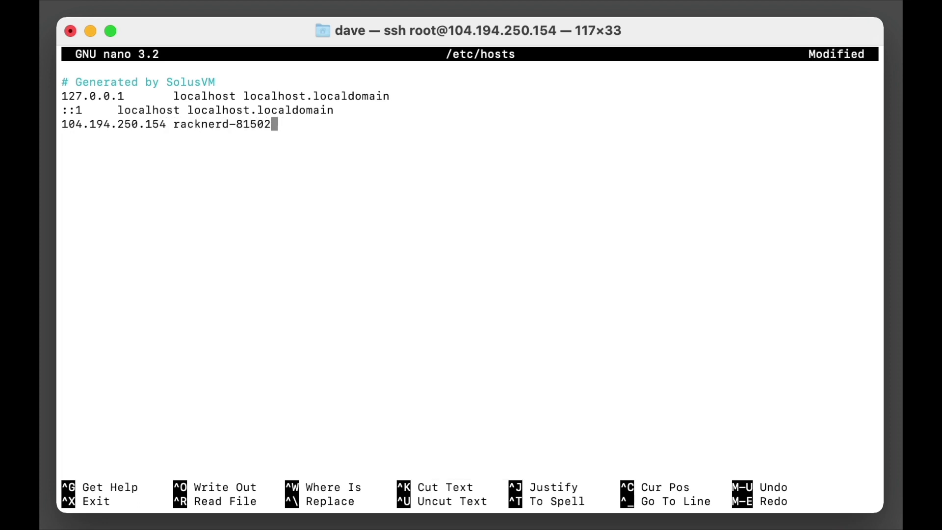
key(BackSpace)
key(BackSpace)
key(BackSpace)
key(BackSpace)
key(BackSpace)
key(BackSpace)
key(BackSpace)
key(BackSpace)
key(BackSpace)
key(BackSpace)
key(BackSpace)
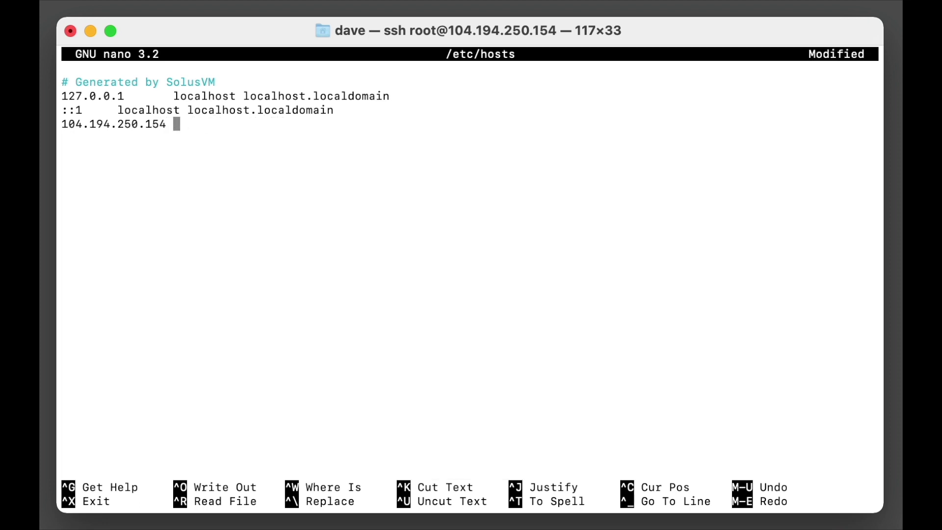
text(office.racknerd)
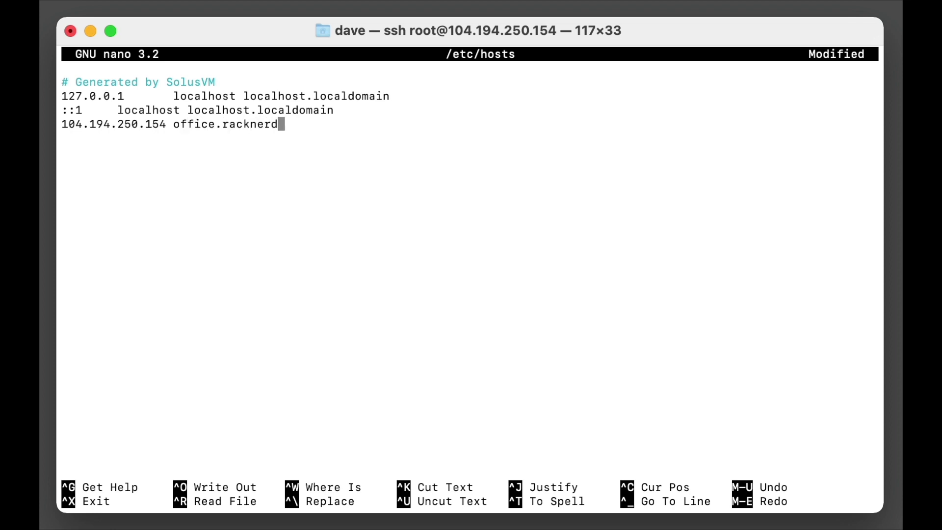
text(demo.com)
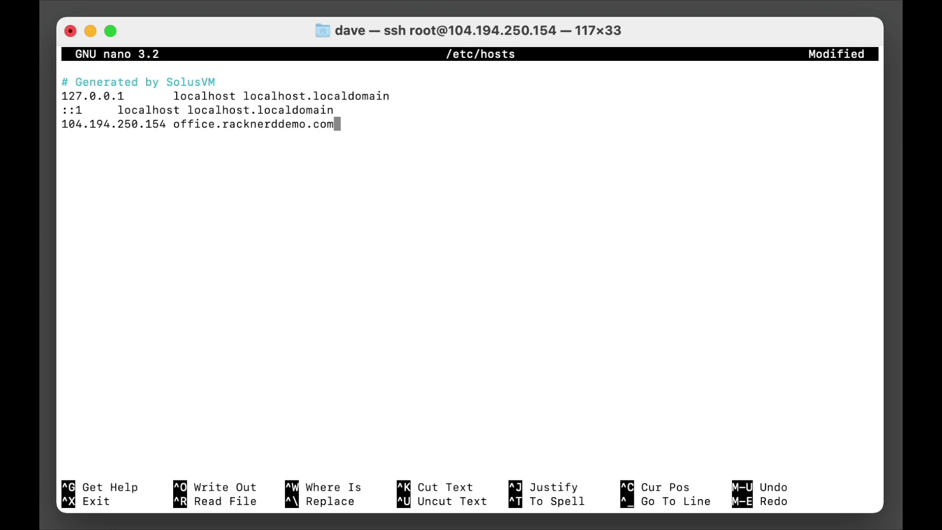
key(ctrl+o)
key(Return)
key(ctrl+x)
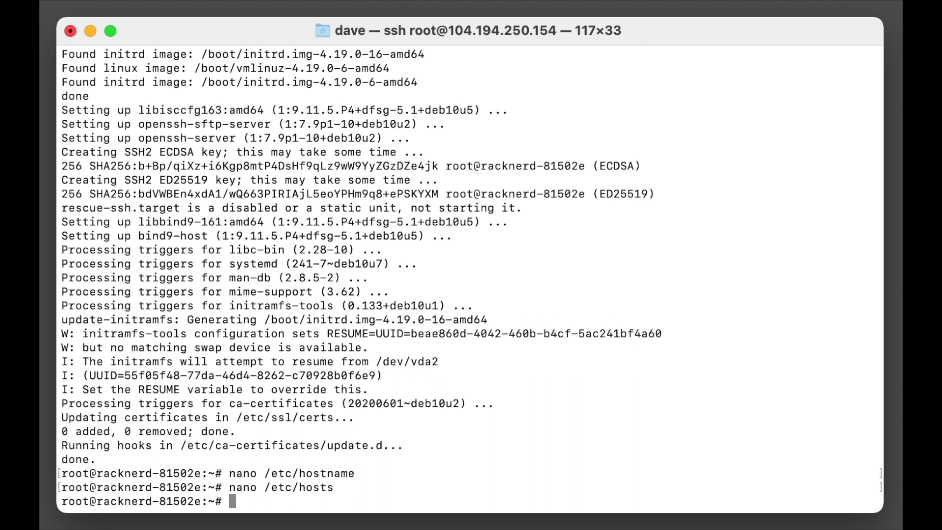
Step: Reboot the server, reconnect, and verify hostname prints office.racknerddemo.com
text(reboot)
key(Return)
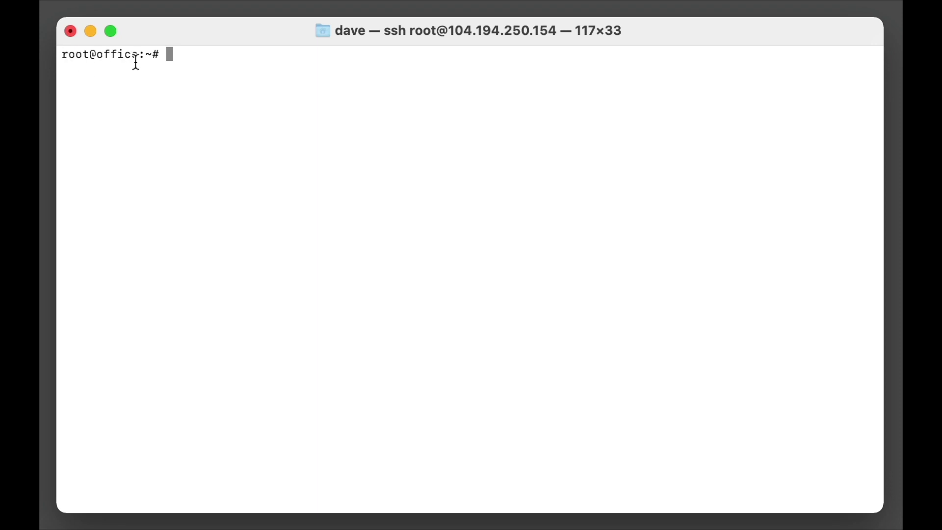
text(hostname)
key(Return)
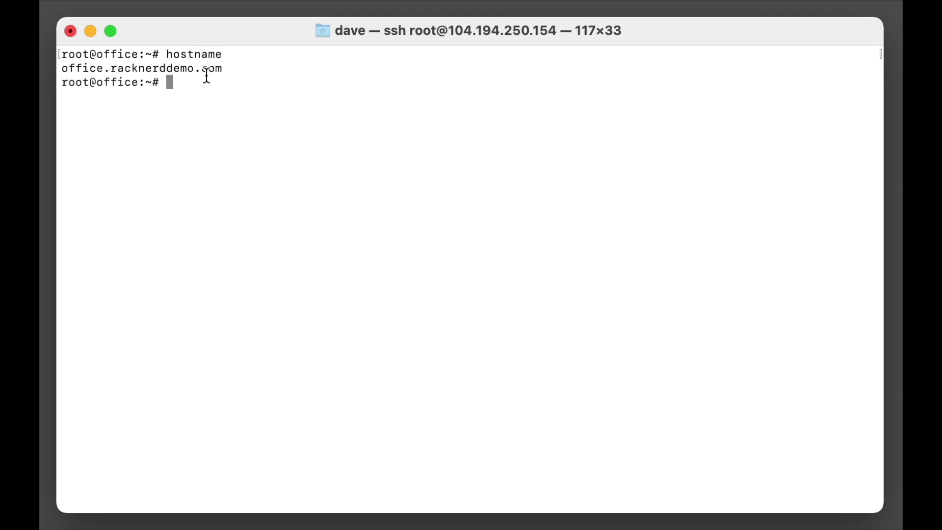
drag(223, 69, 62, 68)
click(190, 95)
key(super+Tab)
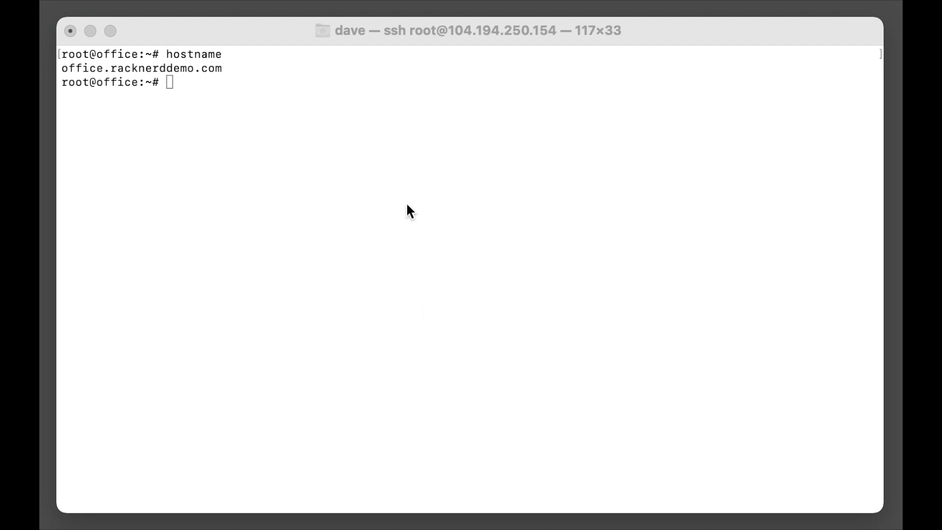
click(421, 148)
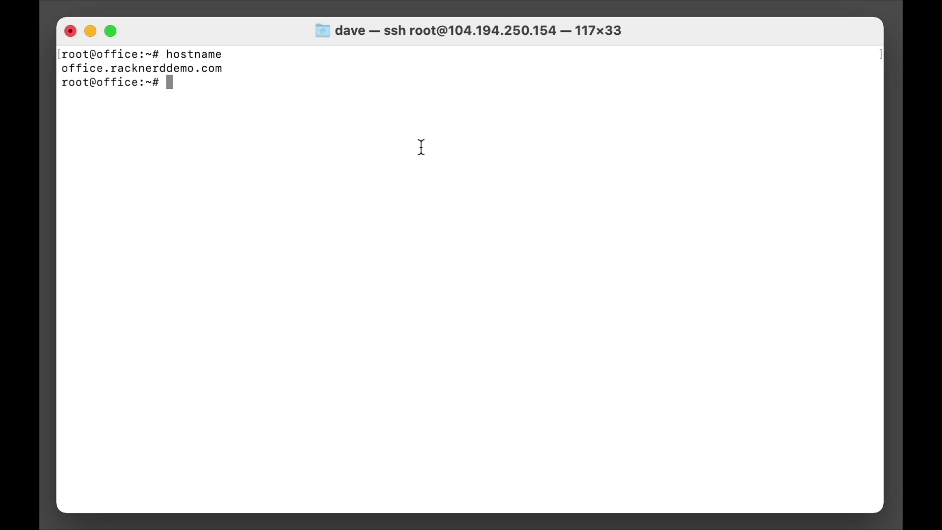
Step: Download the ONLYOFFICE workspace-install.sh script with wget and list the home directory
text(wget)
key(super+v)
key(Return)
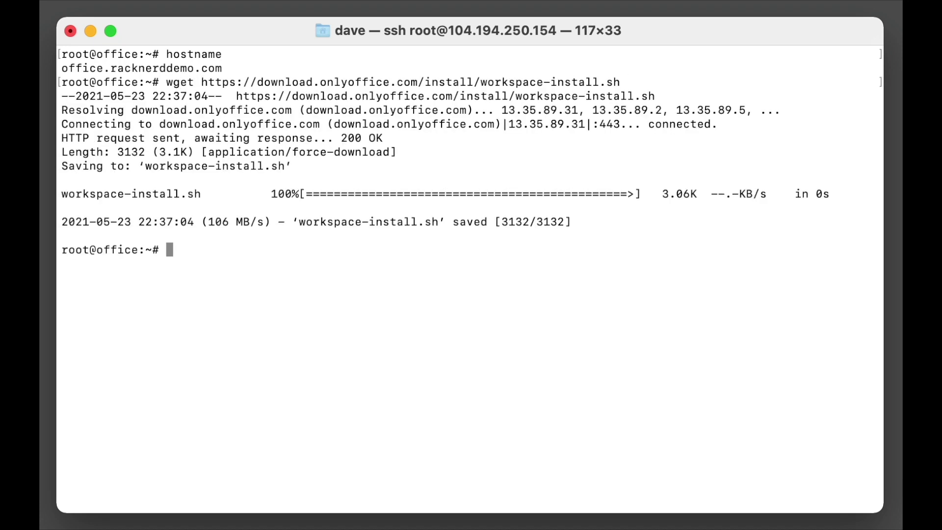
text(ls)
key(Return)
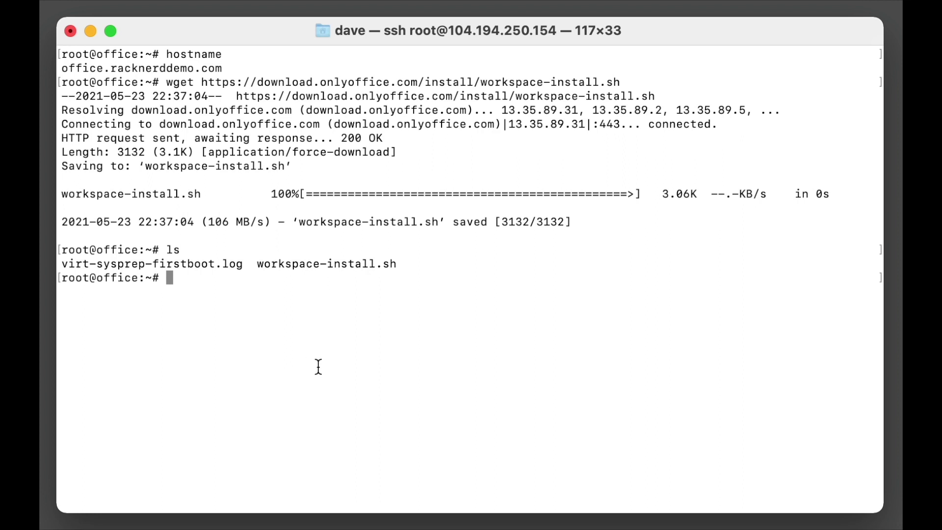
drag(262, 260, 368, 264)
click(368, 281)
Step: Run workspace-install.sh with bash, using Tab completion for the file name
text(bash wr)
key(BackSpace)
text(or)
key(Tab)
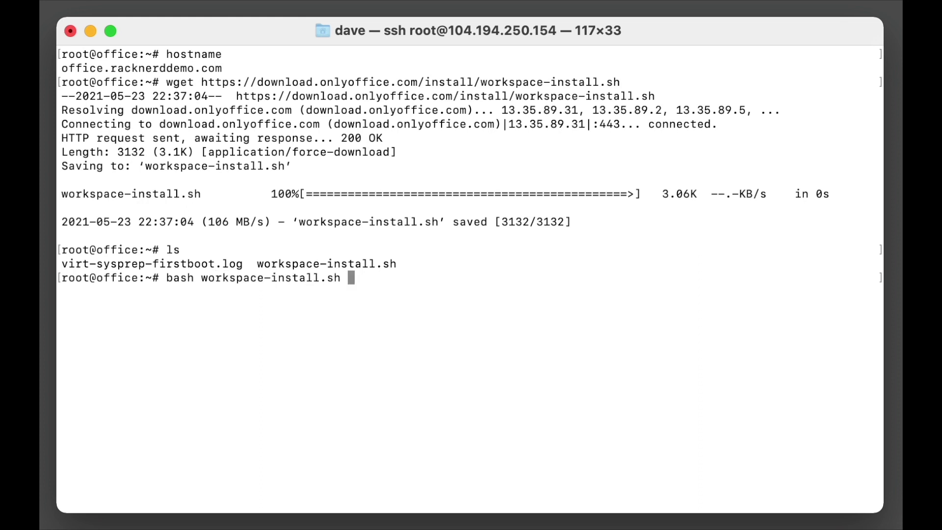
key(Return)
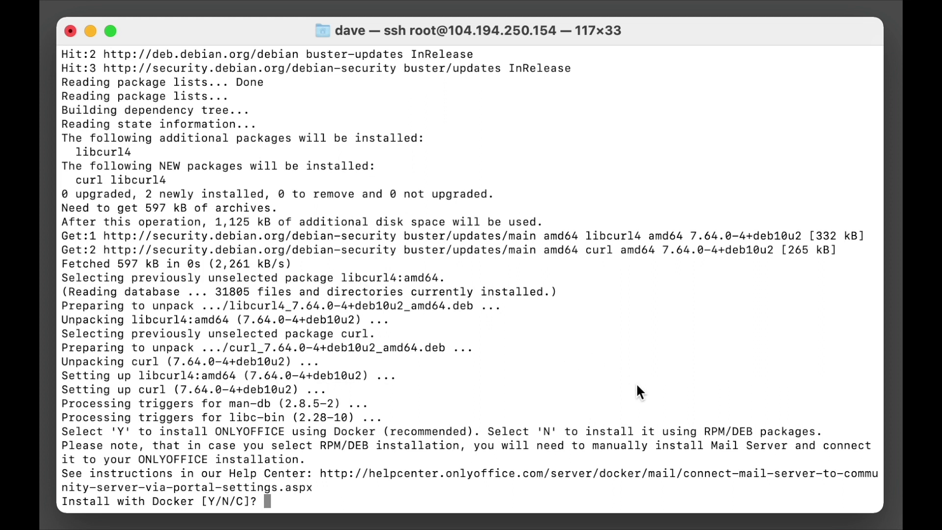
Step: Answer Y to install ONLYOFFICE Workspace with Docker
drag(667, 440, 784, 443)
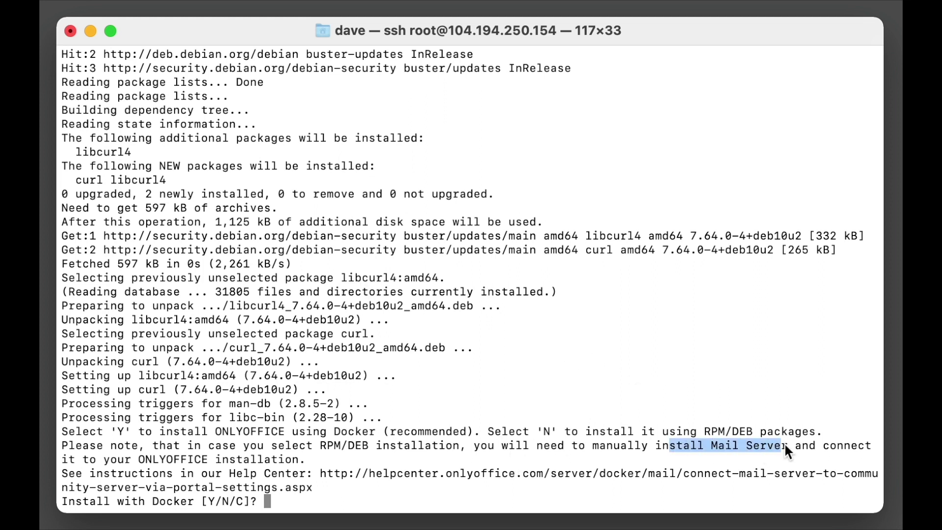
click(783, 442)
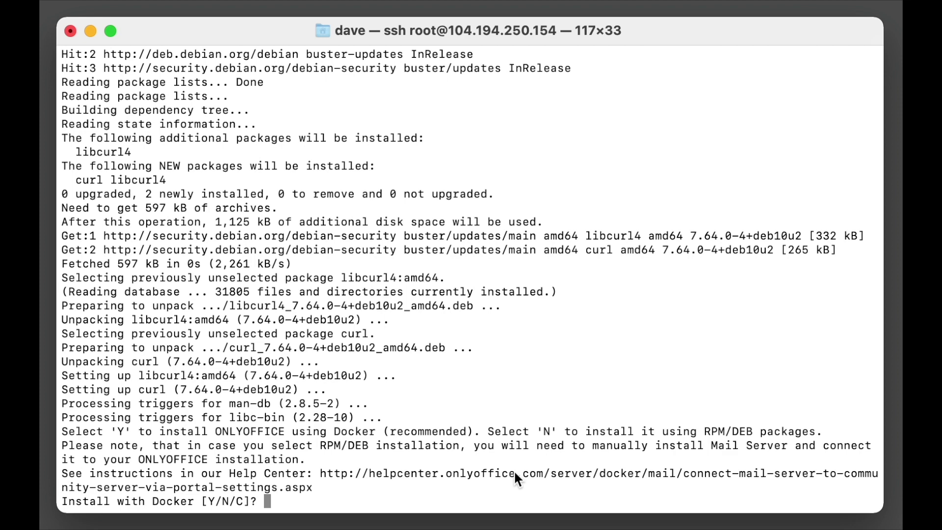
text(Y)
key(Return)
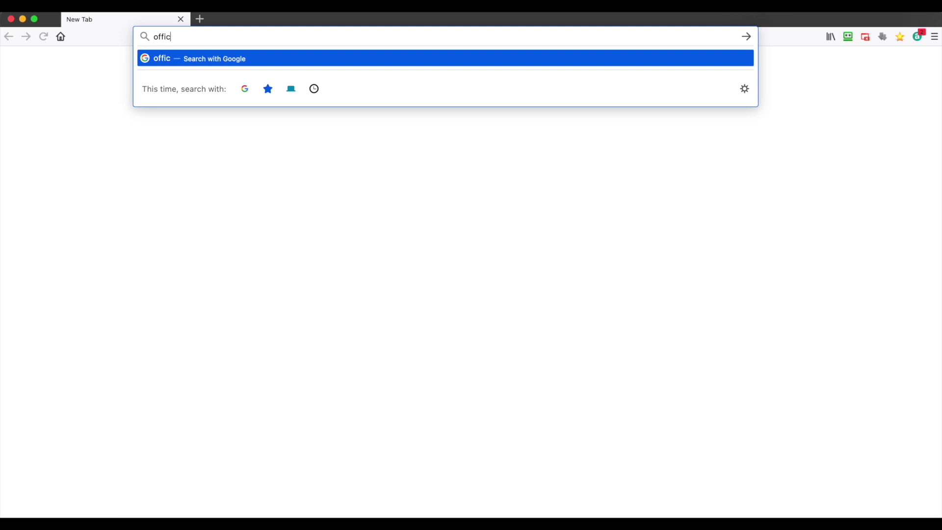
Step: Load office.racknerddemo.com and enter and confirm the admin password
text(cknerd)
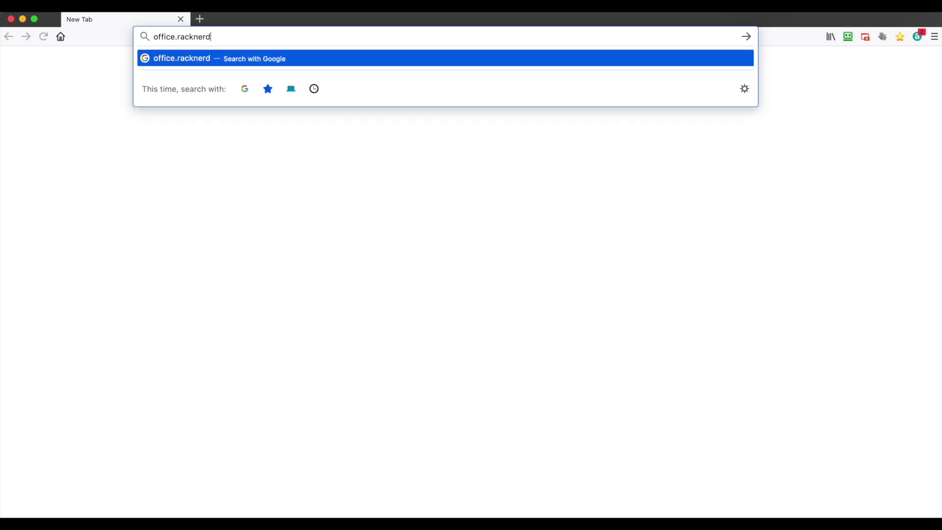
text(demo.com)
key(Return)
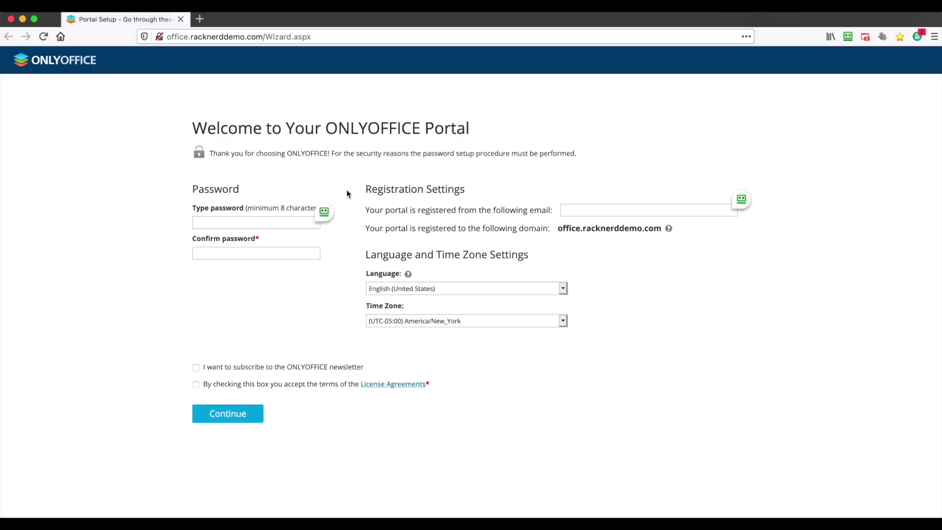
click(229, 217)
text(•)
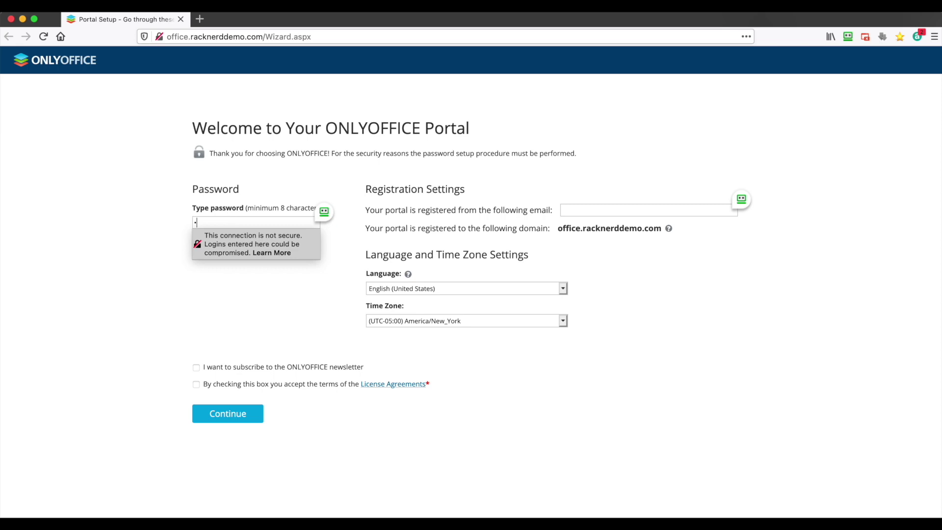
text(•••••••••)
key(Tab)
text(••••••••)
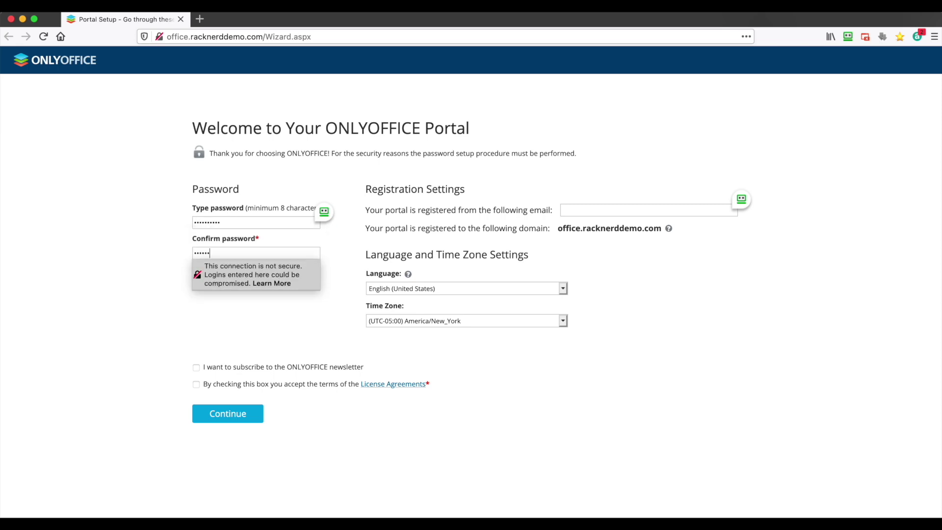
text(••)
Step: Enter the registration email, keep English (United States) and America/New_York, and finish setup
click(586, 212)
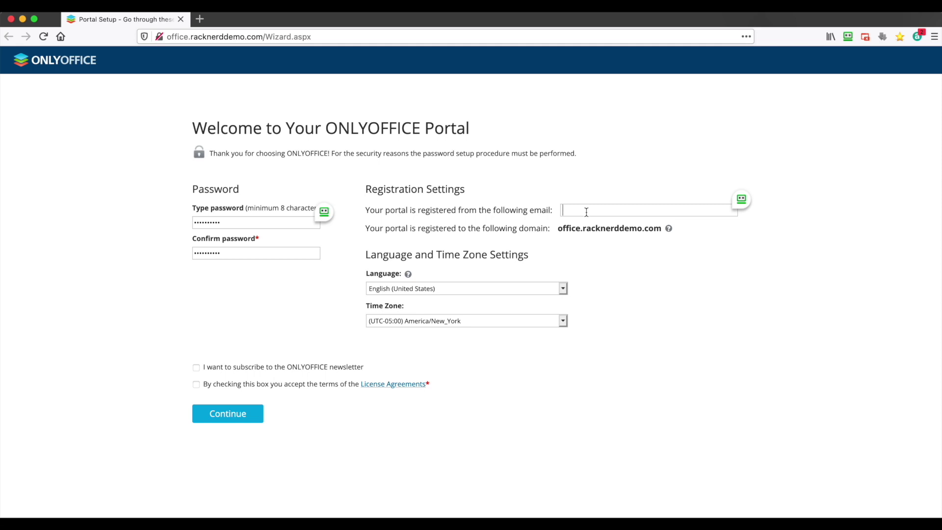
click(586, 211)
click(524, 289)
click(525, 288)
click(525, 319)
click(526, 320)
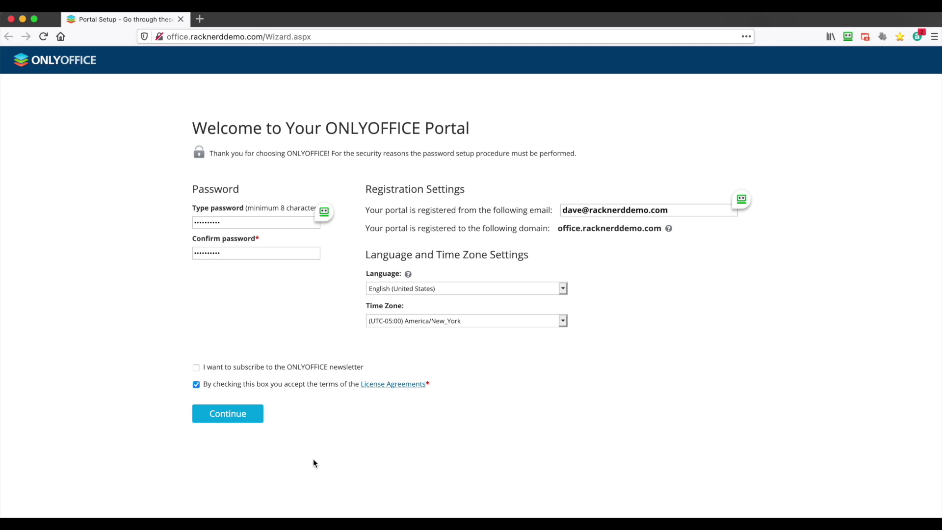
click(247, 415)
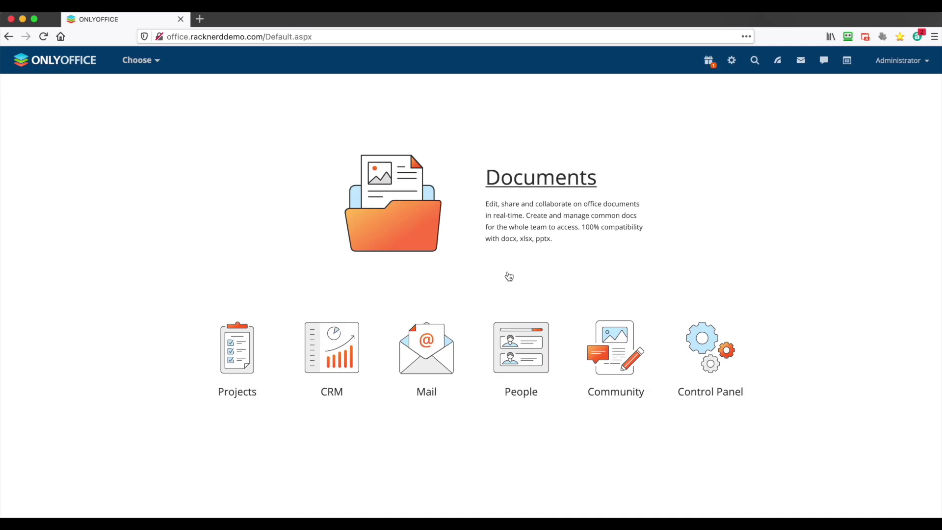
Step: Open Documents to see the five sample files in My documents
click(542, 183)
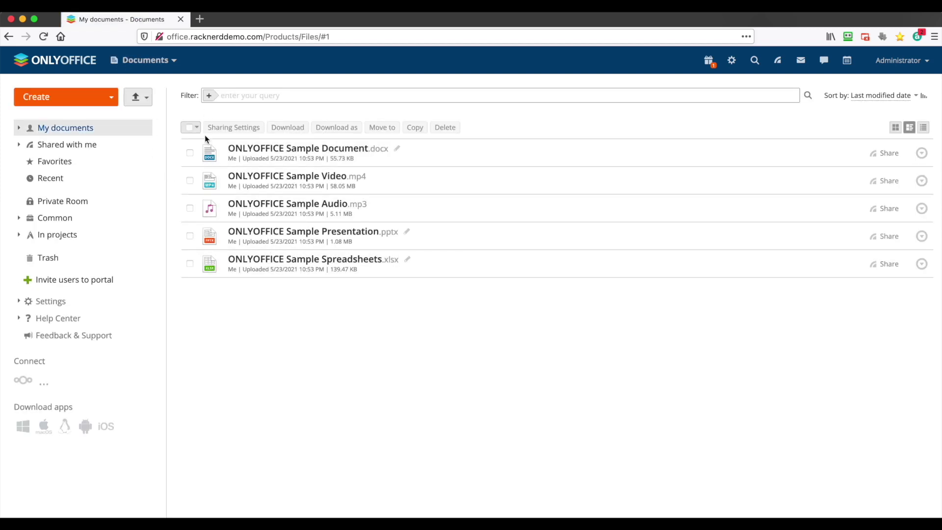
Step: Select all five sample files in My documents and delete them, confirming the deletion
click(187, 127)
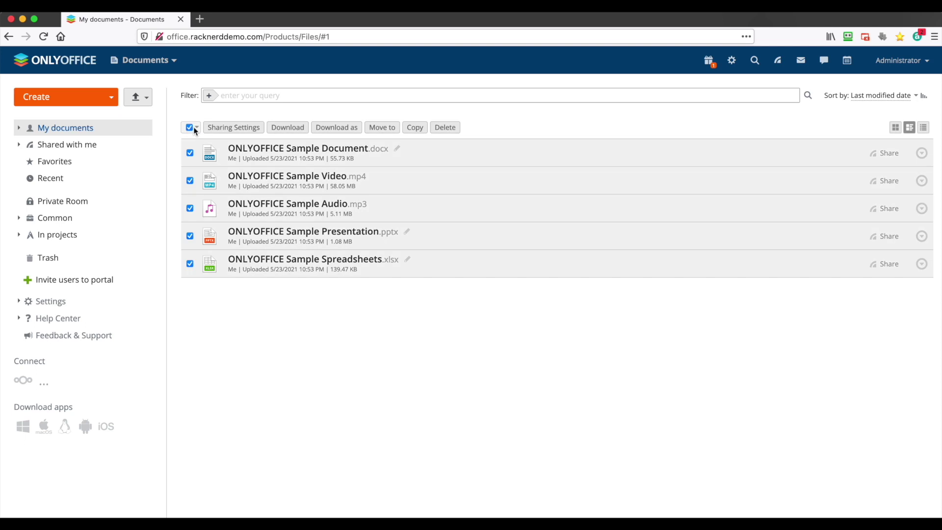
click(445, 128)
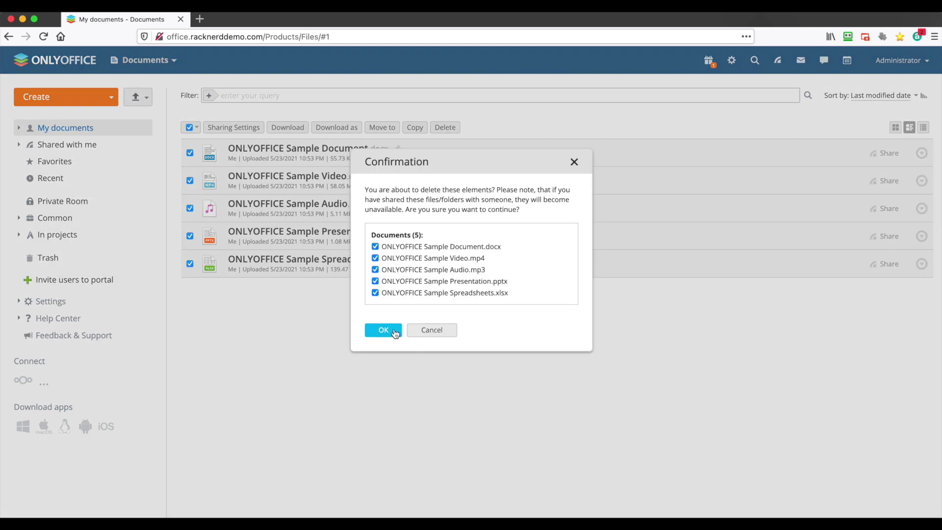
click(385, 331)
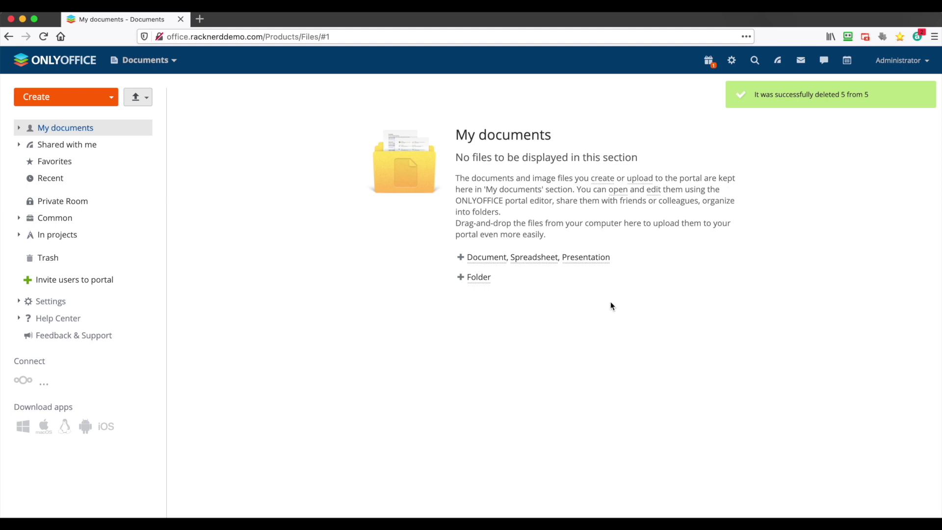
Step: Create a new text document named test and open it in the editor
click(494, 259)
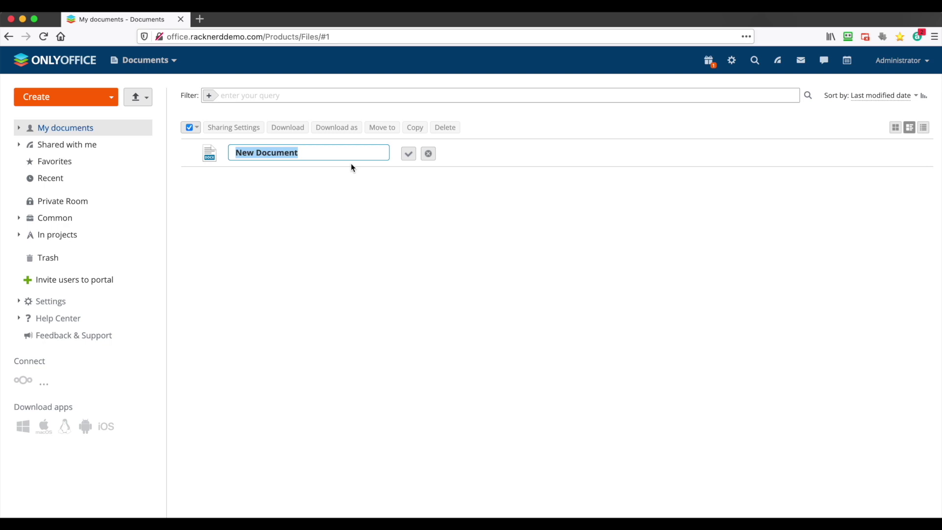
text(test)
key(Return)
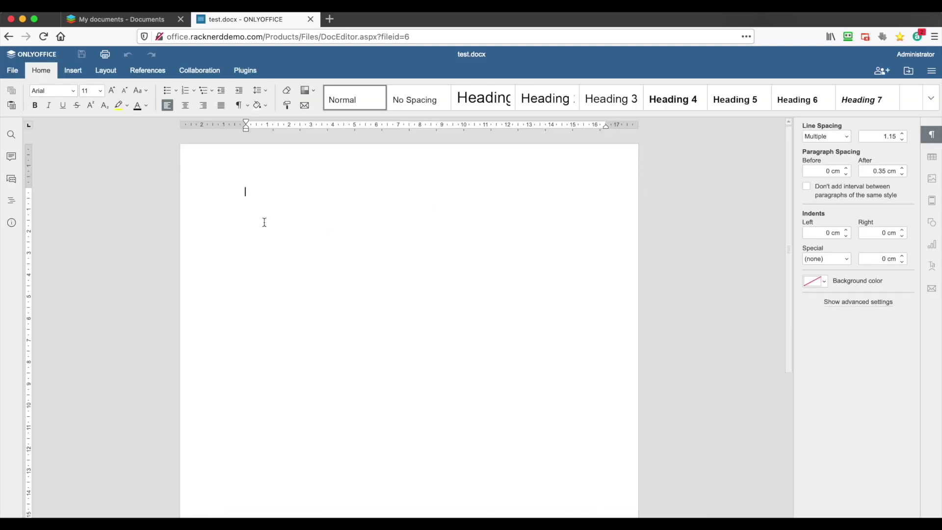
Step: Type a line of filler text into test.docx and close the editor
click(76, 74)
click(37, 73)
text(dgsdfgsdfgsdfkamsdflasdfasd)
key(Return)
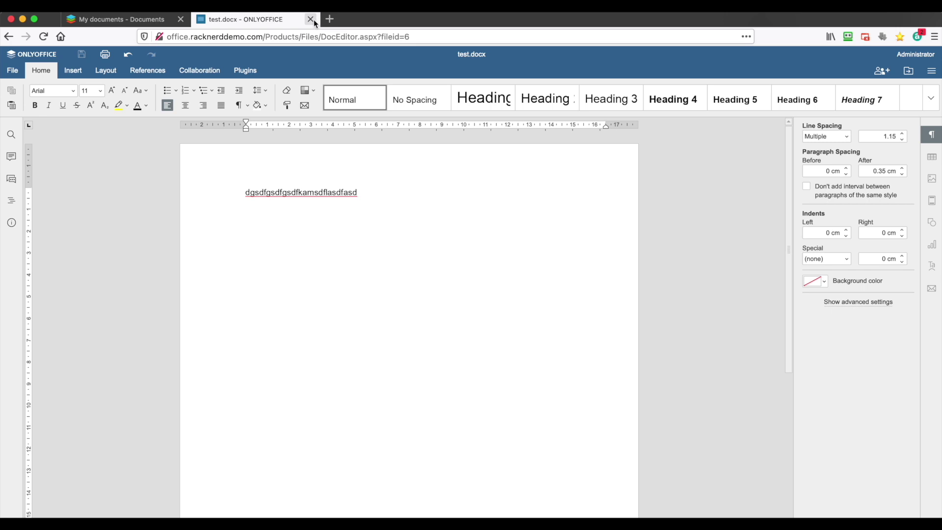
click(12, 70)
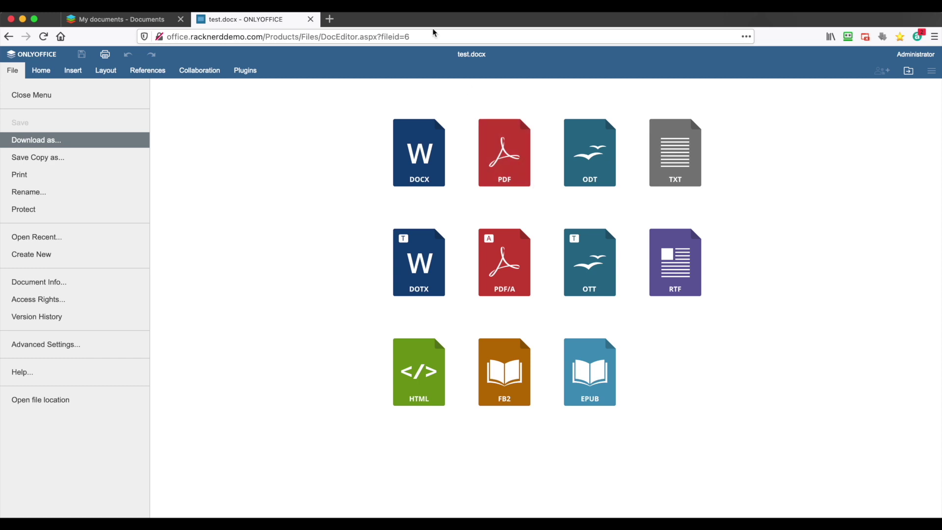
click(311, 19)
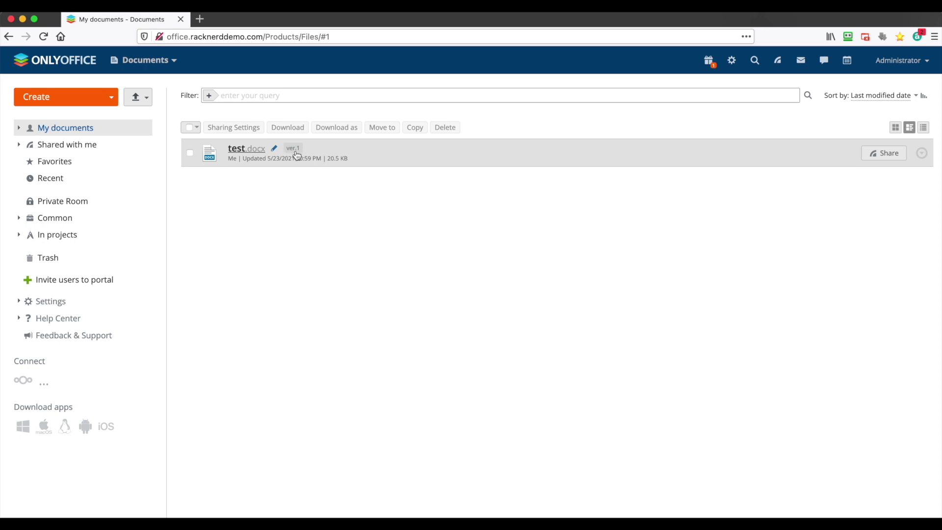
Step: Check test.docx's version history, then enable a shortened external share link and copy it
click(294, 150)
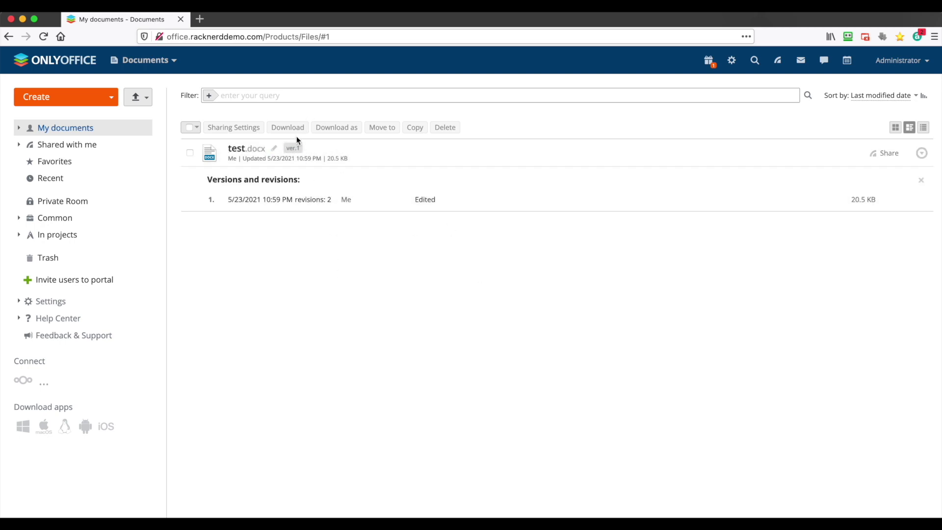
click(293, 148)
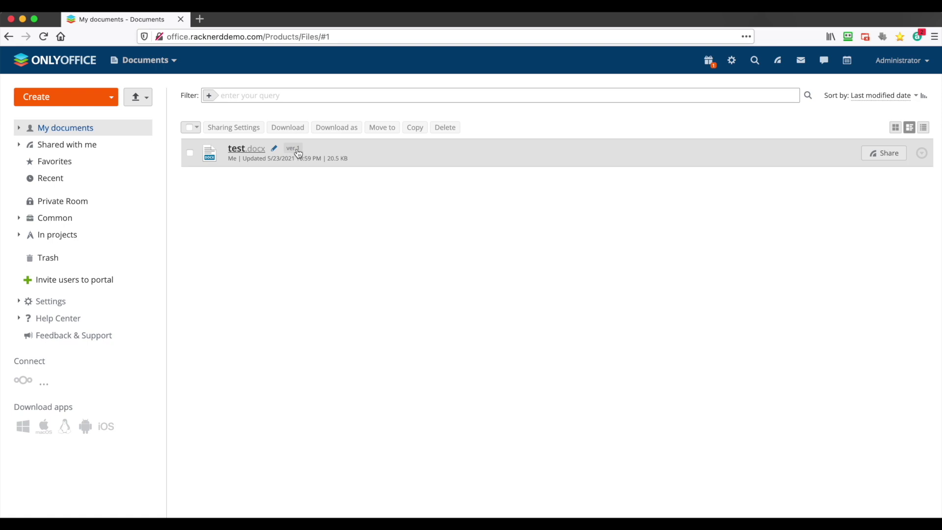
click(882, 154)
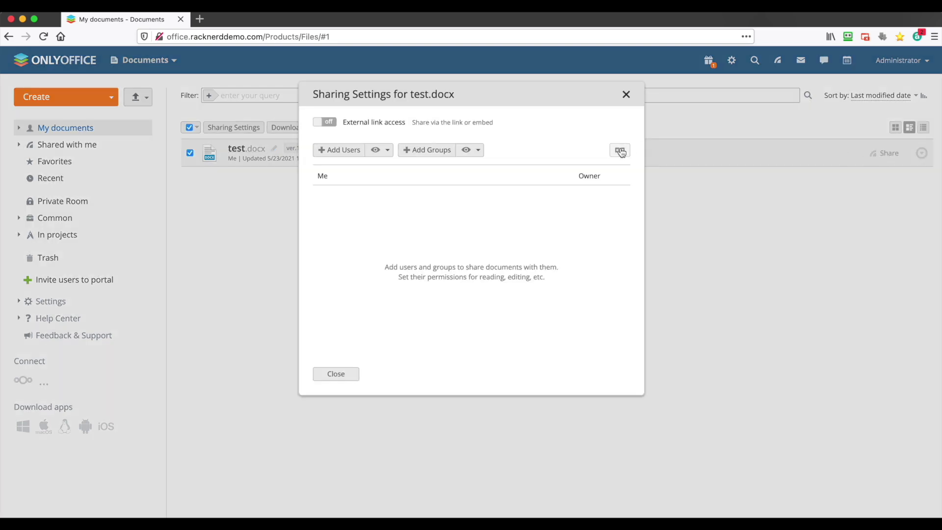
click(329, 123)
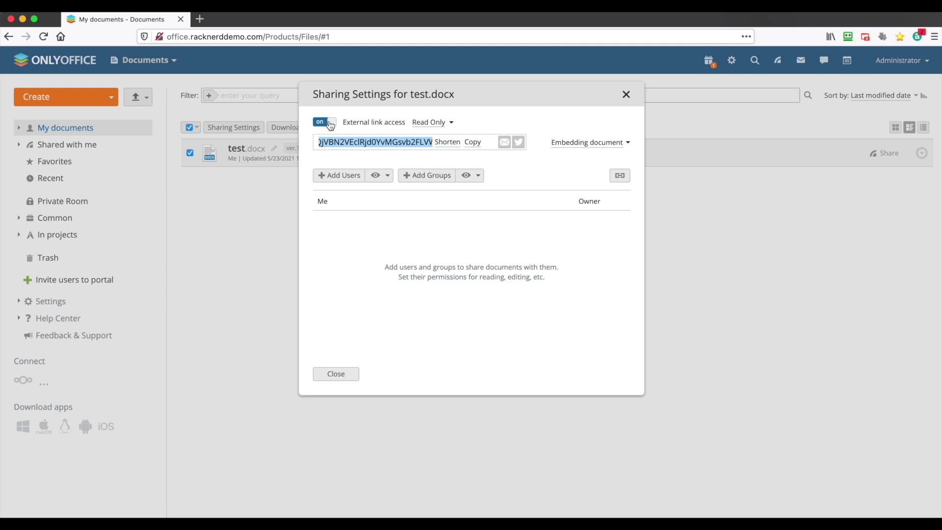
click(452, 143)
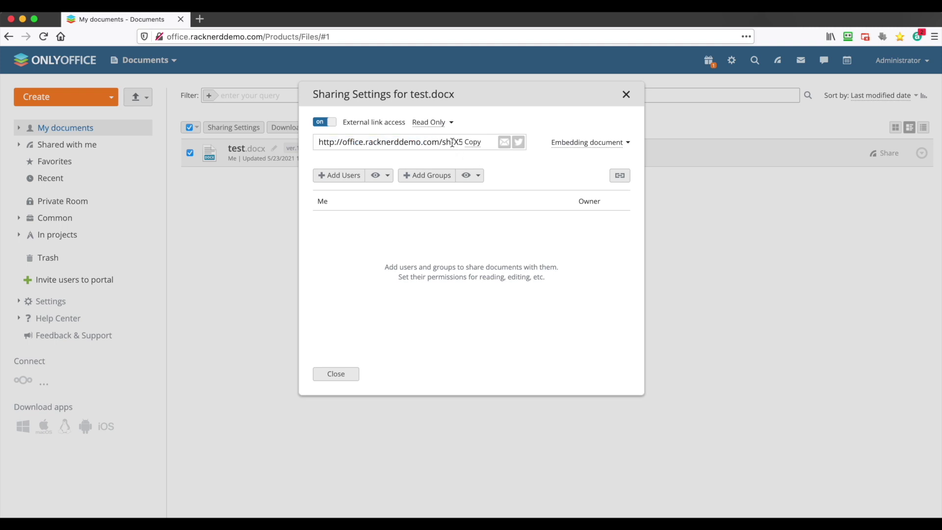
click(473, 143)
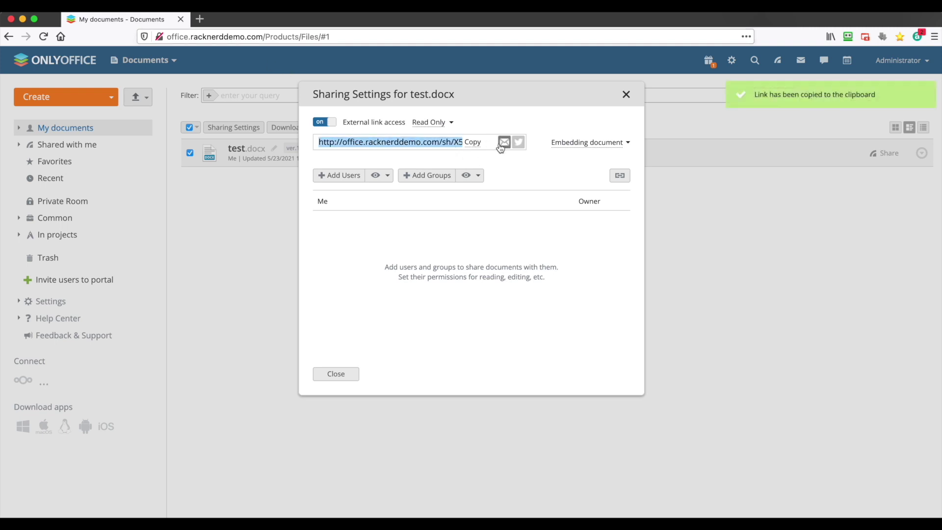
Step: Open the copied share link in a new browser tab, then close the editor and sharing settings
click(201, 21)
key(super+v)
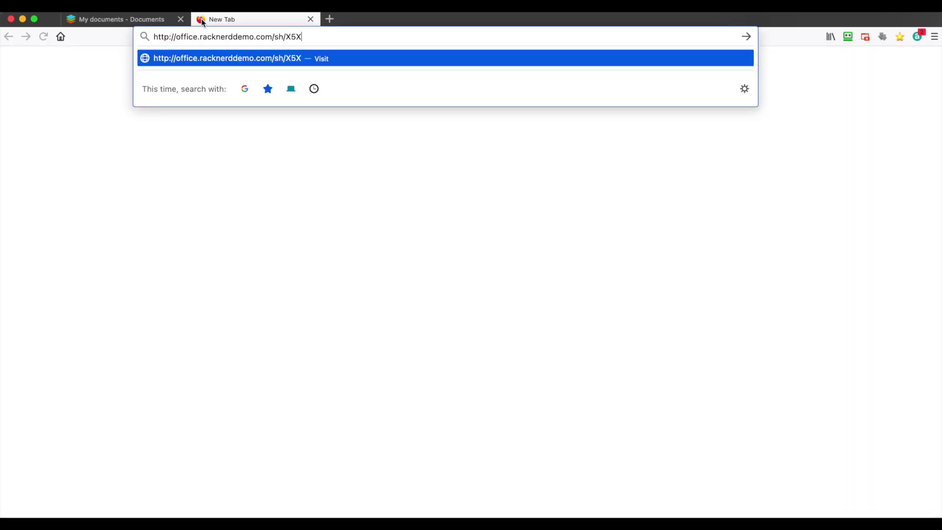
key(Return)
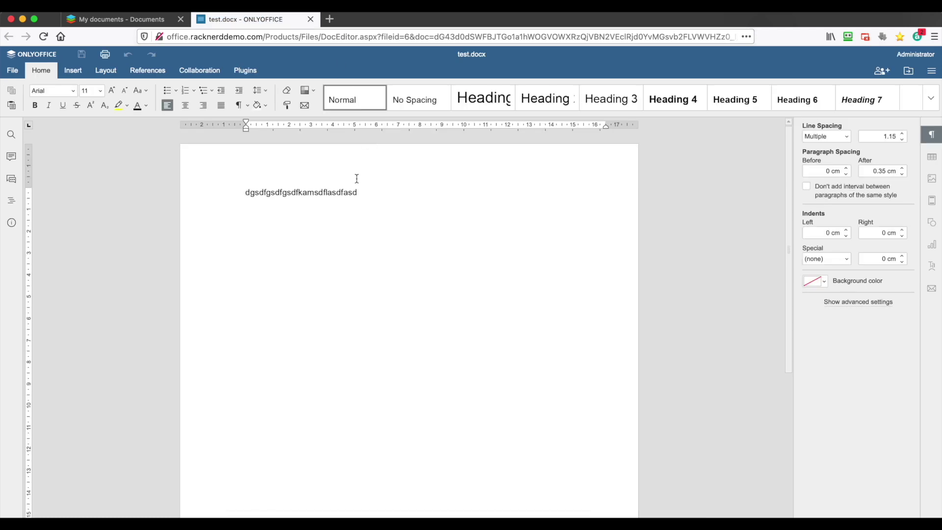
click(310, 19)
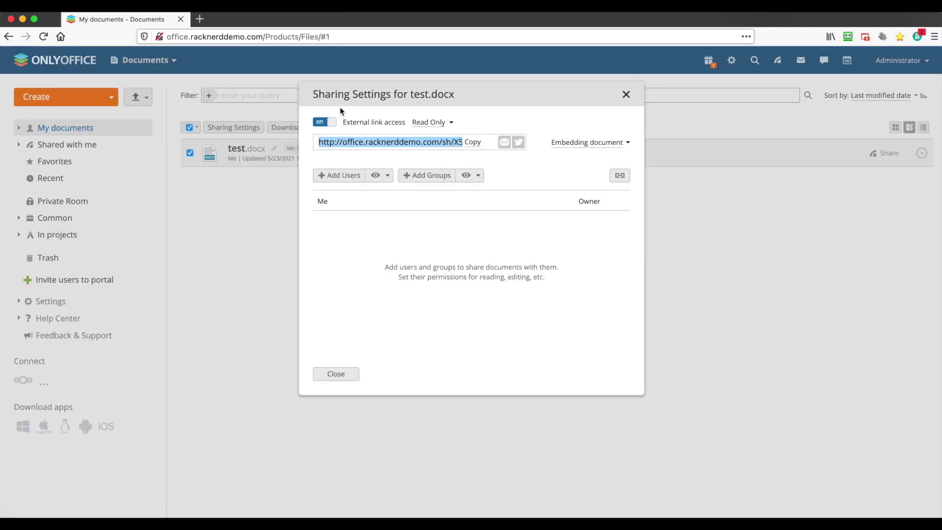
click(627, 95)
Step: Switch to the Projects module and dismiss its project hierarchy welcome
click(147, 61)
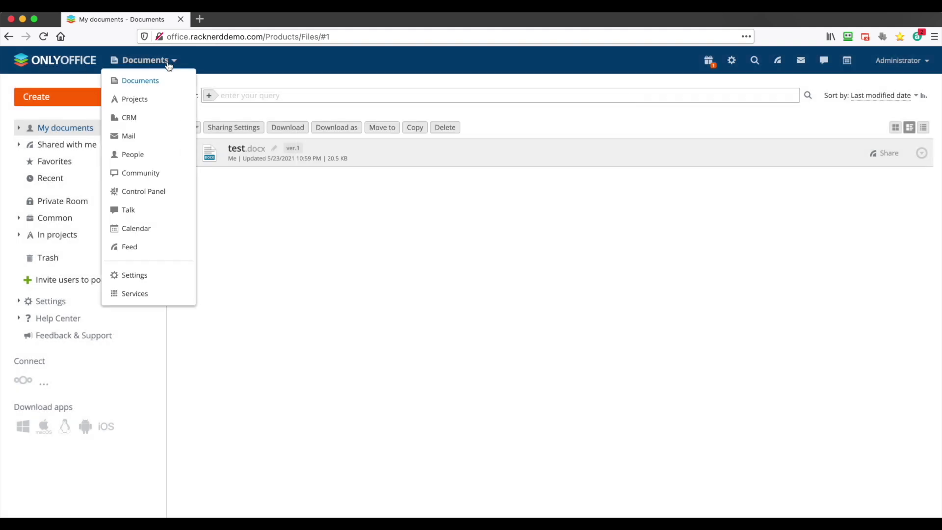
click(159, 107)
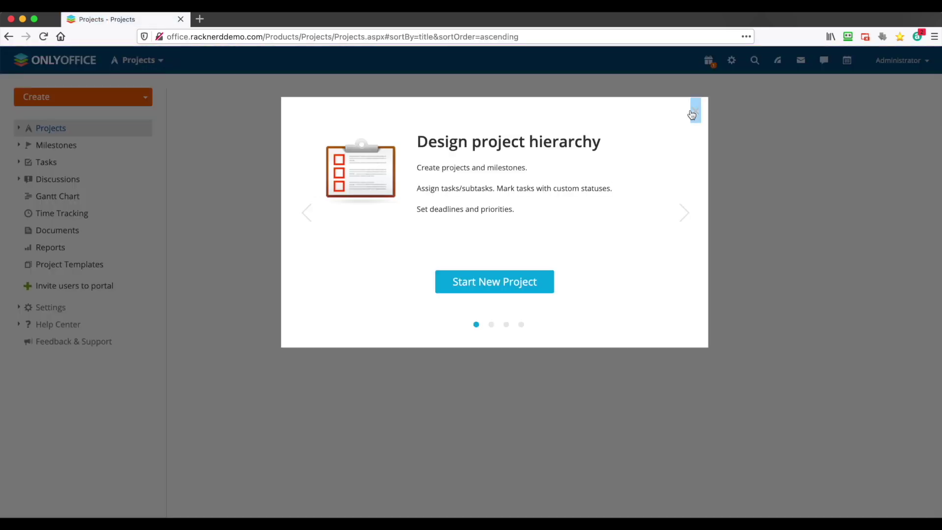
click(693, 116)
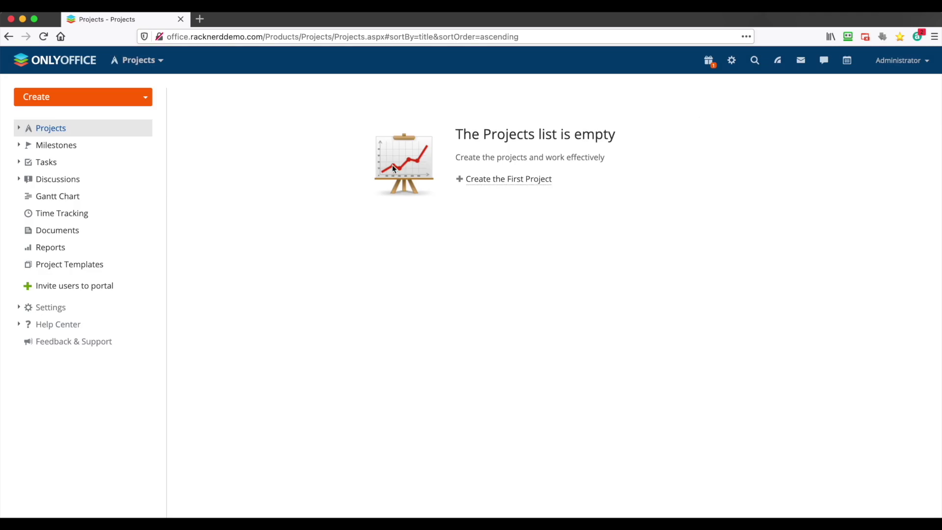
Step: Switch to Mail, view the advanced IMAP/SMTP account form, then cancel adding an account
click(137, 60)
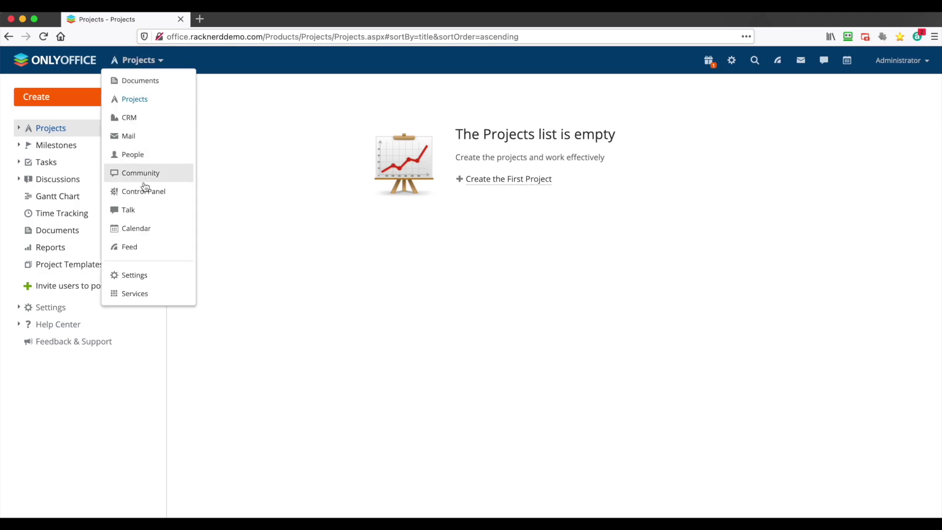
click(147, 146)
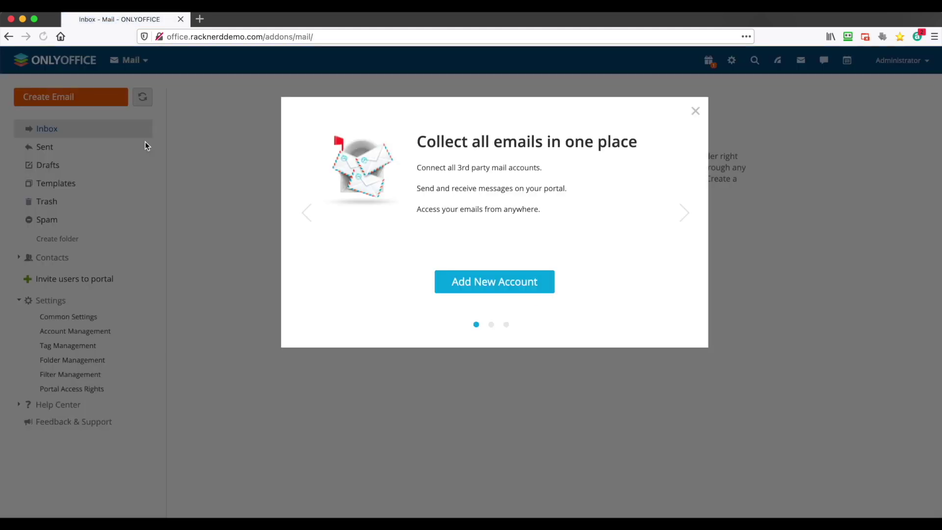
click(518, 282)
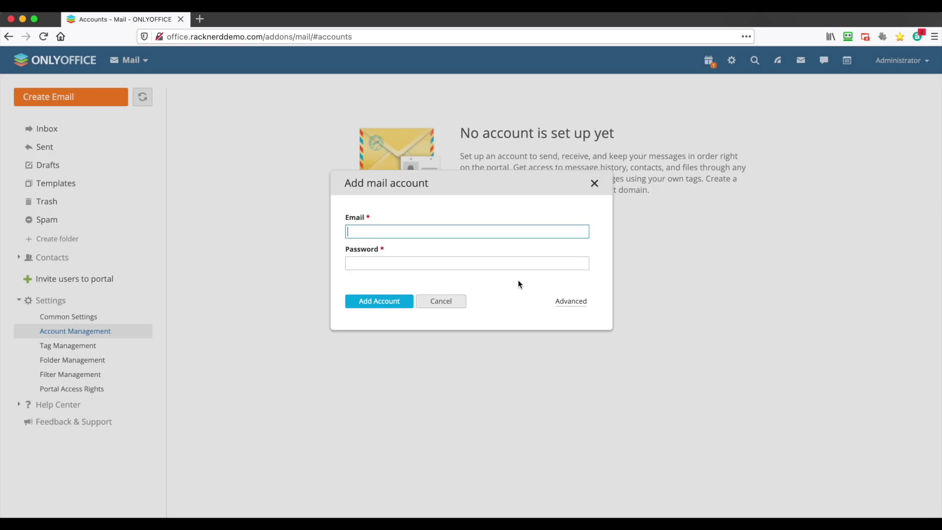
click(574, 301)
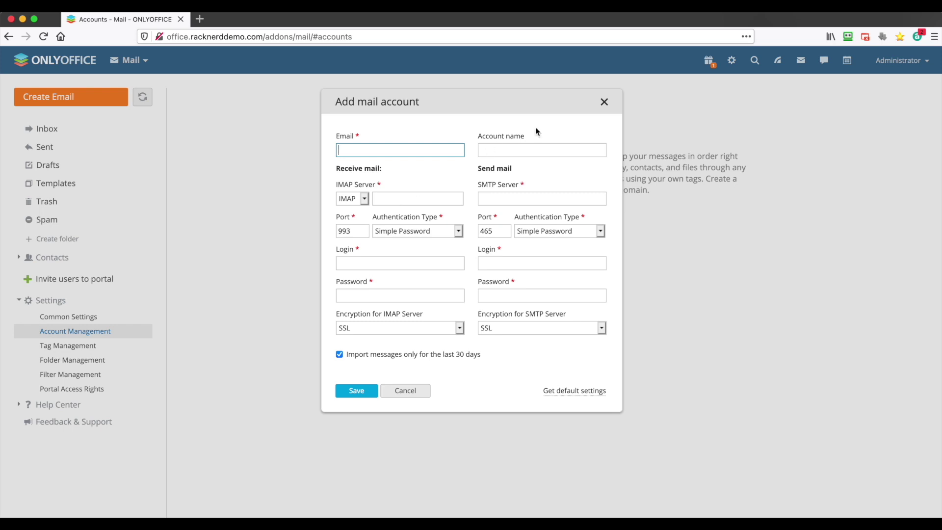
click(603, 102)
Step: Go to the portal start page from the module list
click(129, 62)
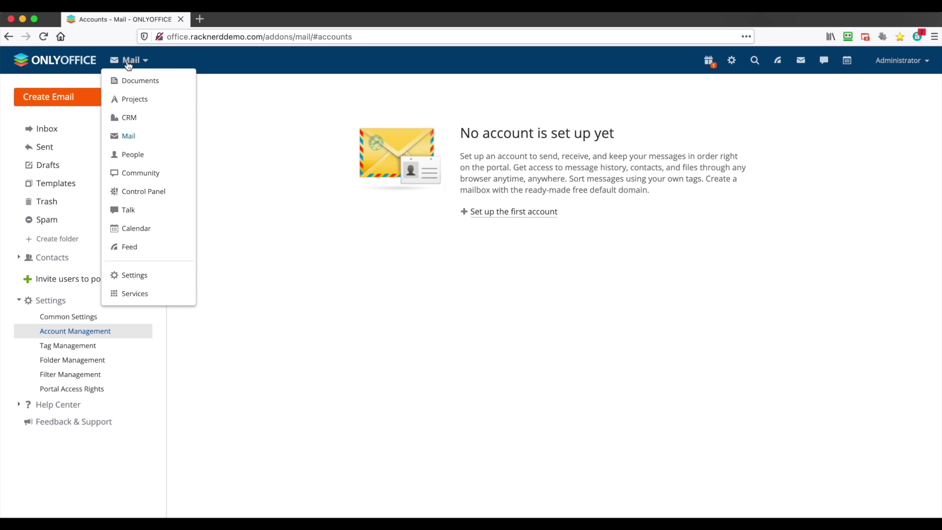
click(264, 133)
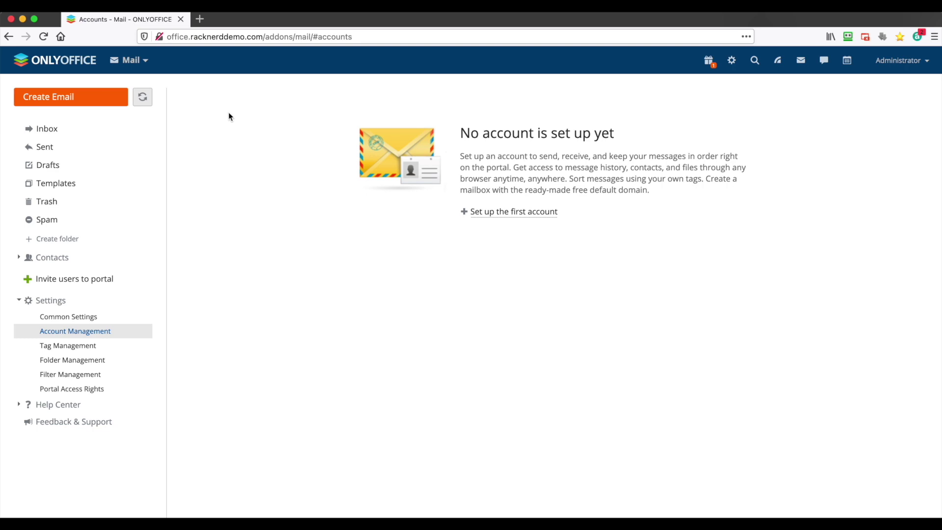
click(146, 61)
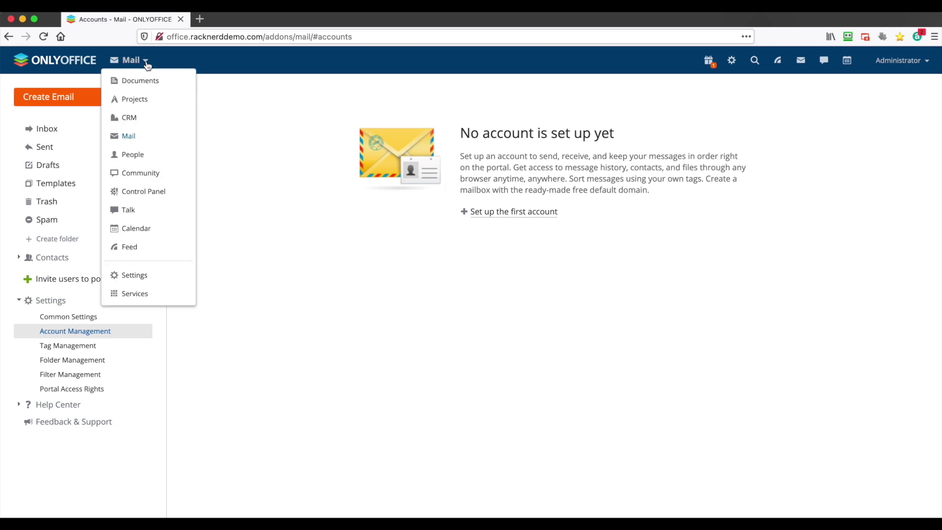
click(137, 210)
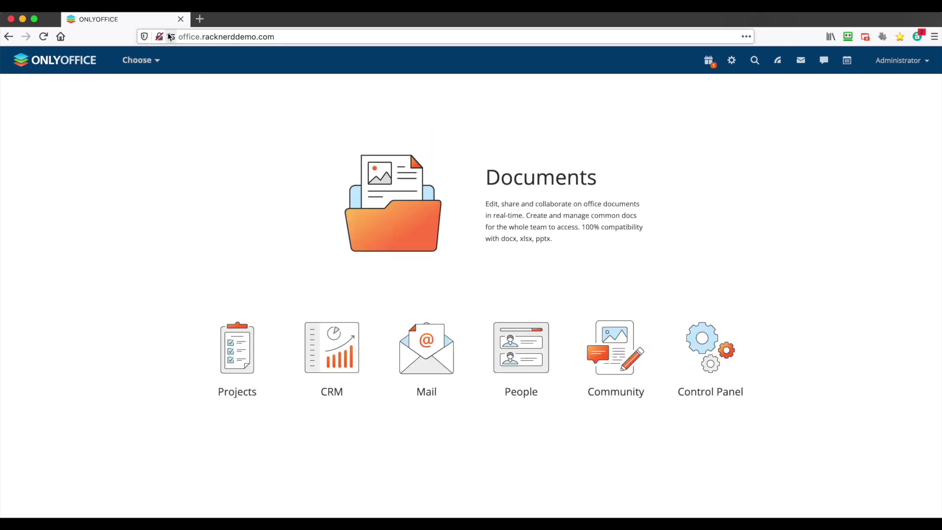
Step: Check the site's connection security, then paste the letsencrypt.sh command for office.racknerddemo.com in Terminal
click(160, 38)
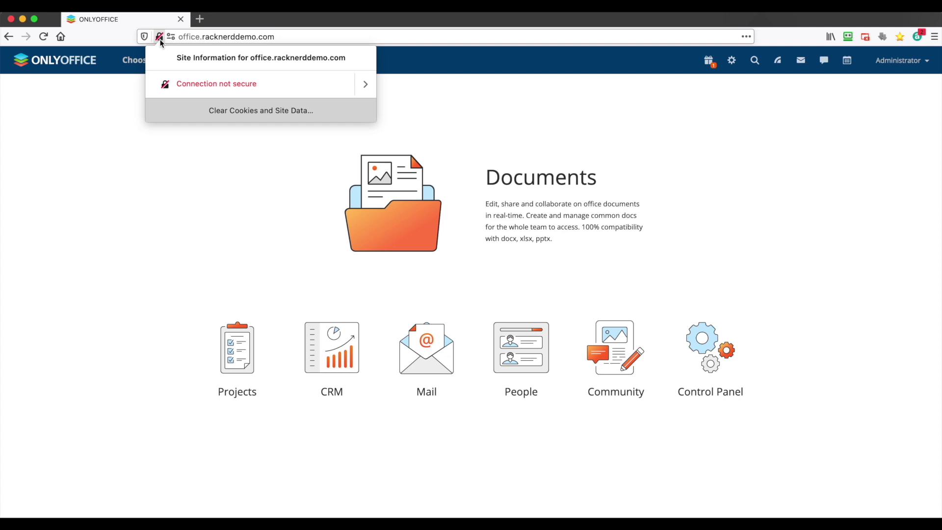
click(159, 38)
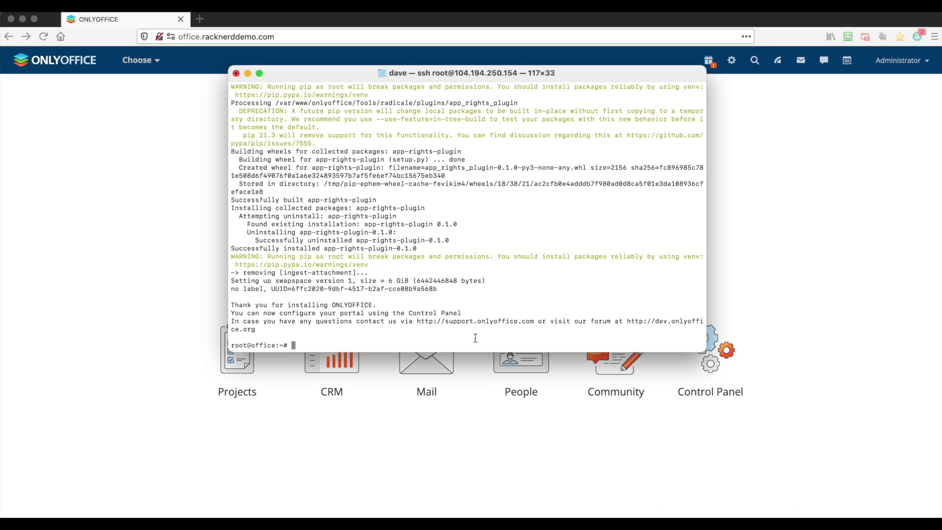
key(super+v)
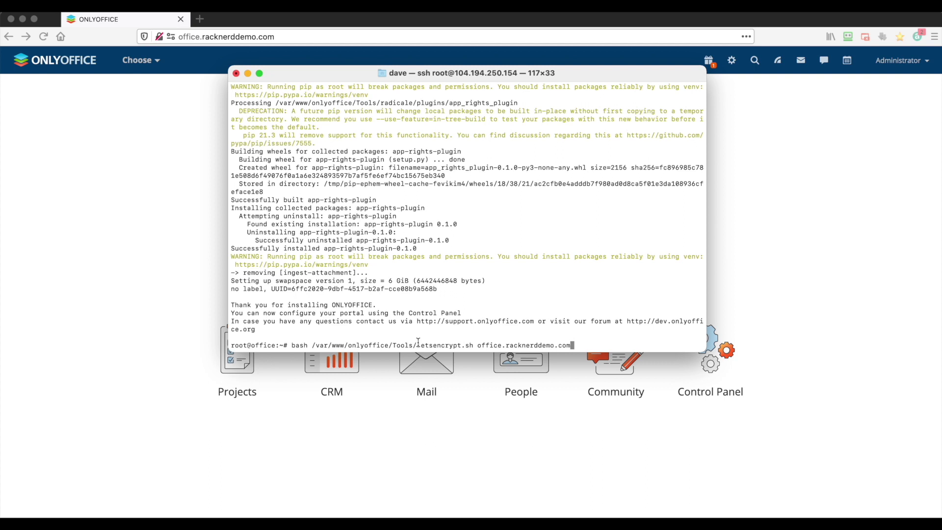
Step: Run the letsencrypt.sh script, which fails with a certbot not found error
key(Return)
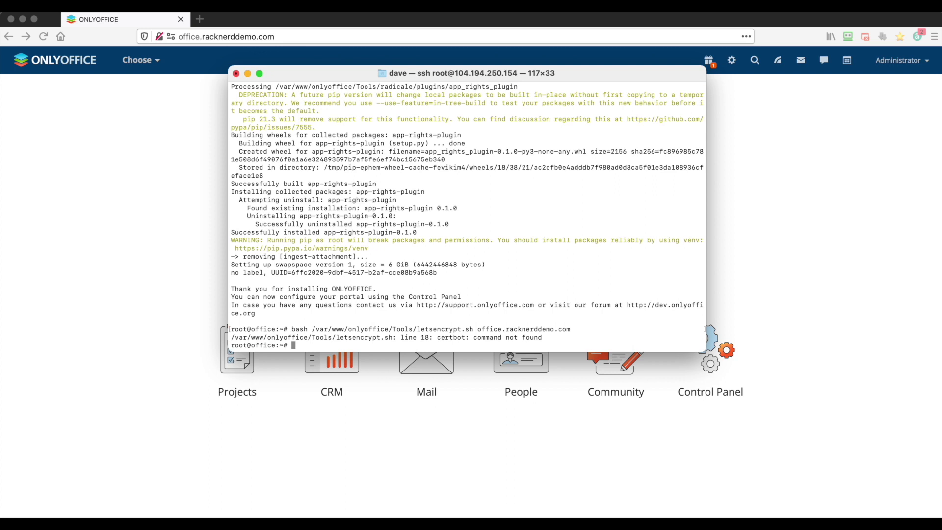
drag(412, 336, 482, 336)
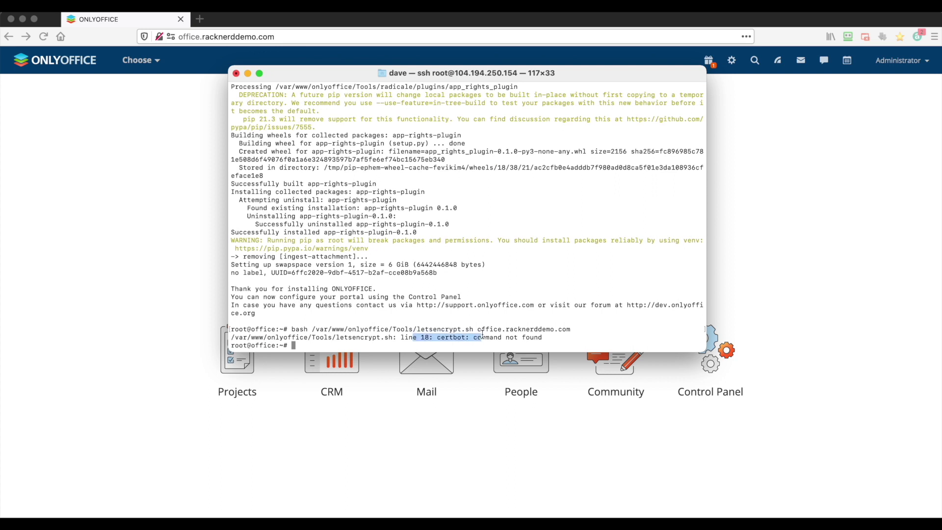
click(482, 334)
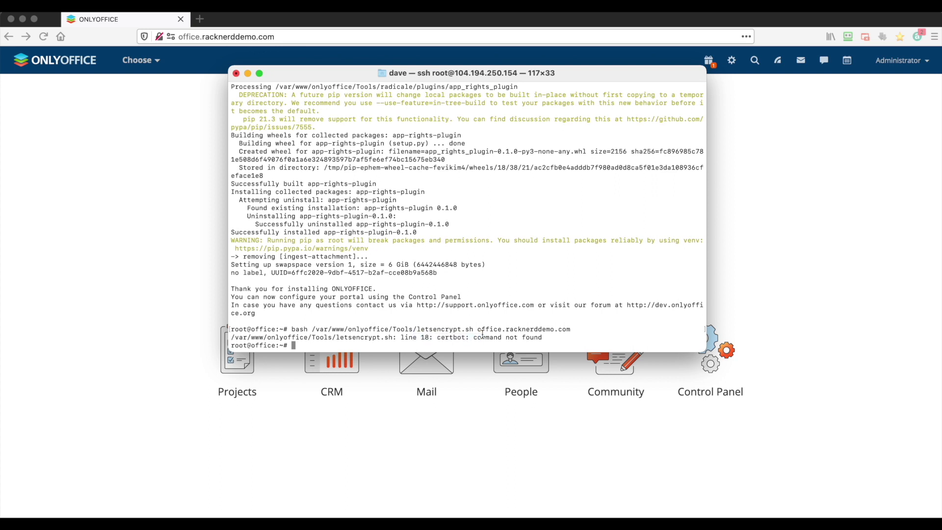
Step: Install certbot with 'apt install certbot', confirming with y
text(apt install certbot)
key(Return)
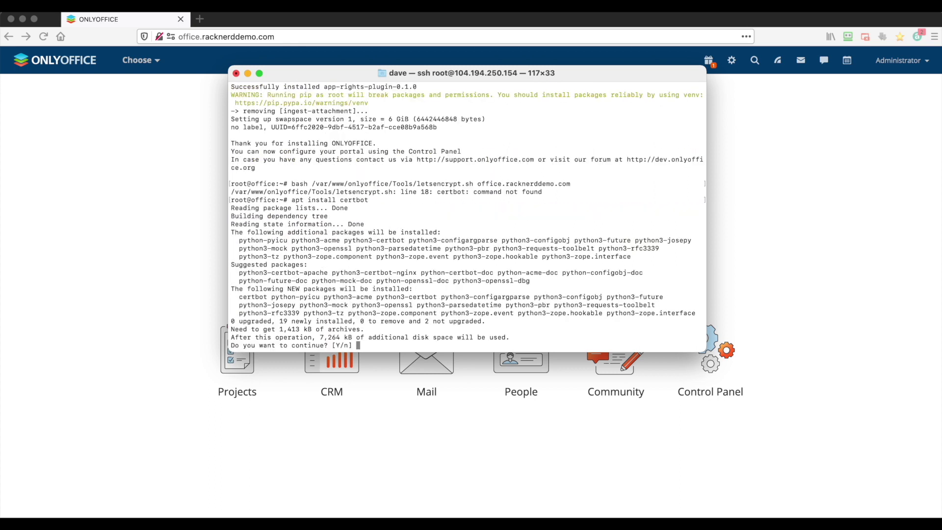
text(y)
key(Return)
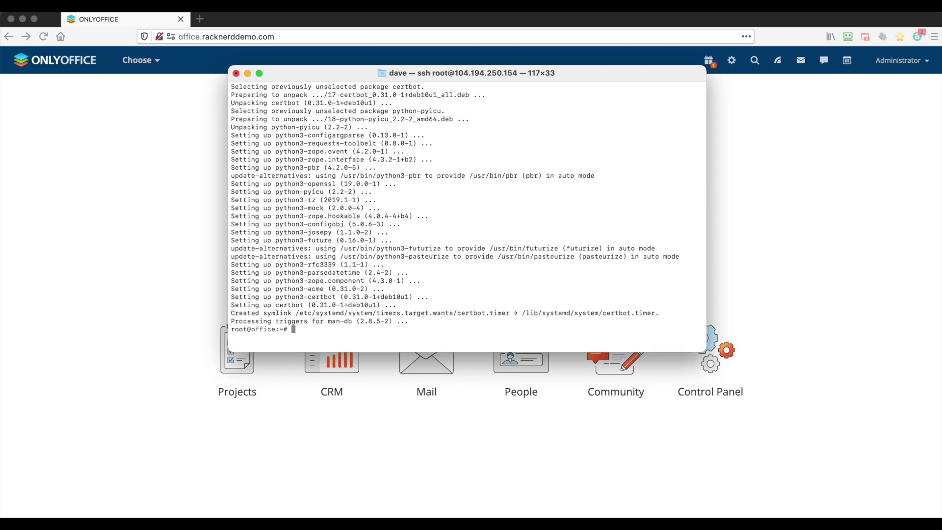
Step: Rerun the letsencrypt.sh command for office.racknerddemo.com
text(apt install certbot)
key(Up)
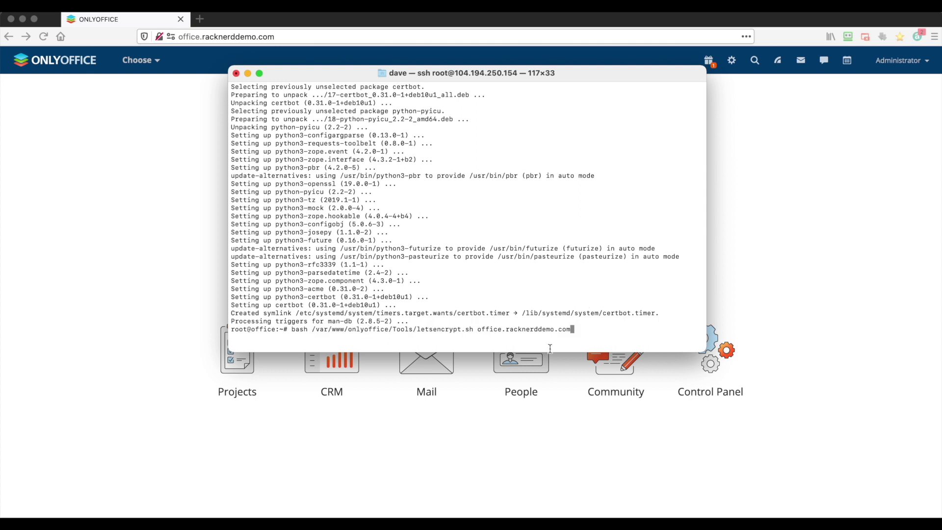
key(Return)
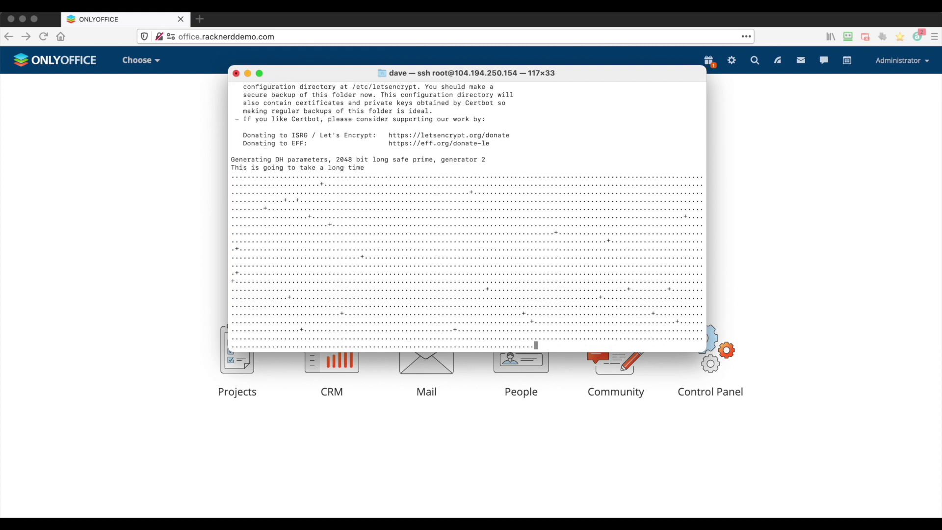
Step: Reload office.racknerddemo.com in the browser and confirm the padlock shows 'Verified by: Let's Encrypt'
click(127, 235)
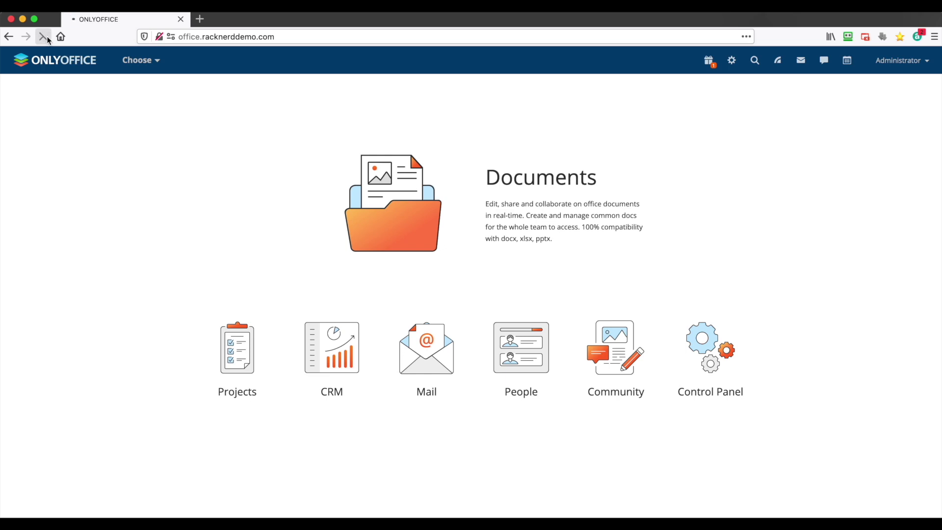
click(43, 37)
click(159, 38)
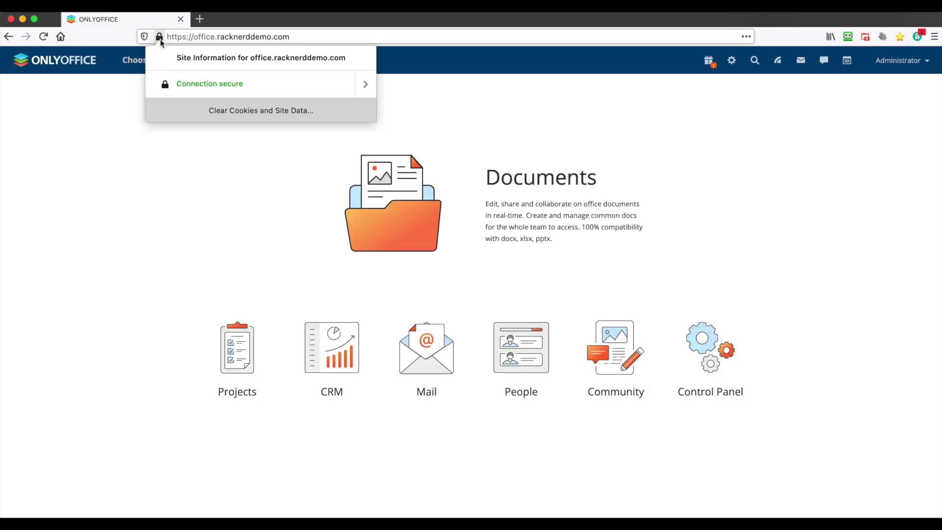
click(363, 81)
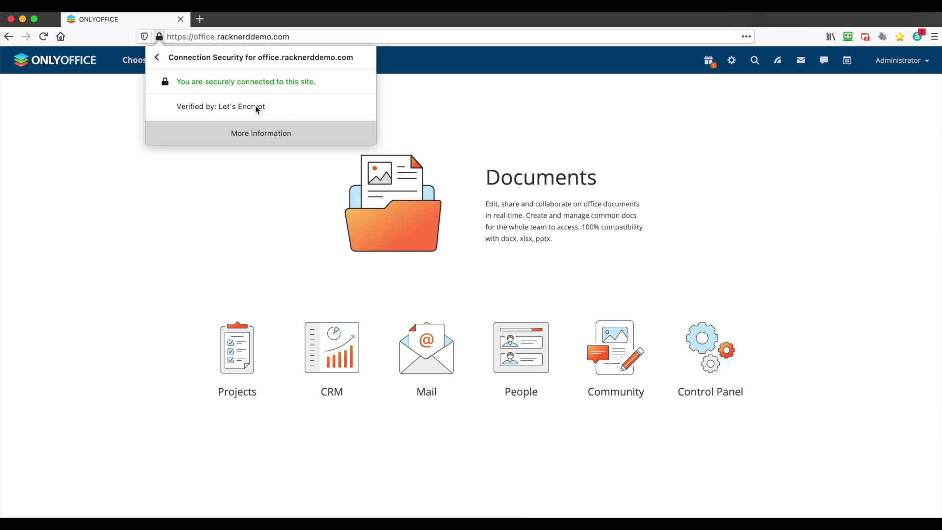
click(205, 232)
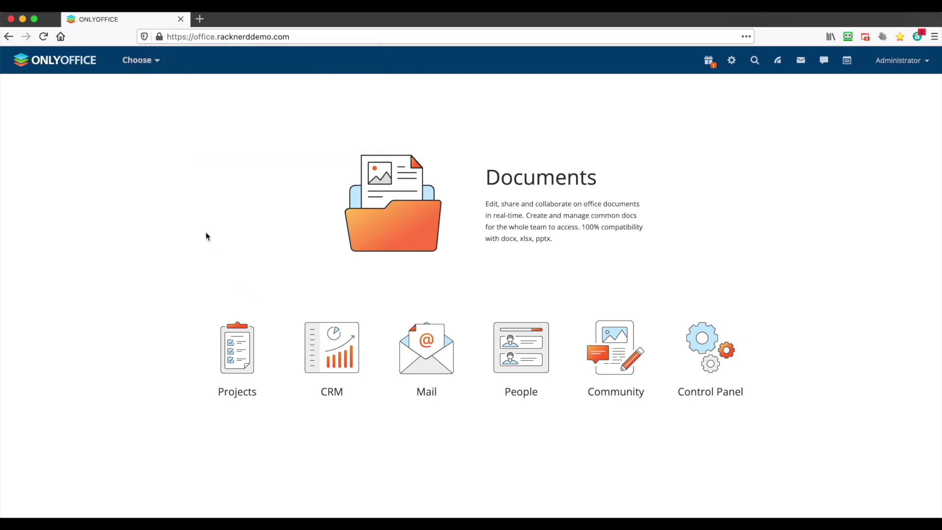